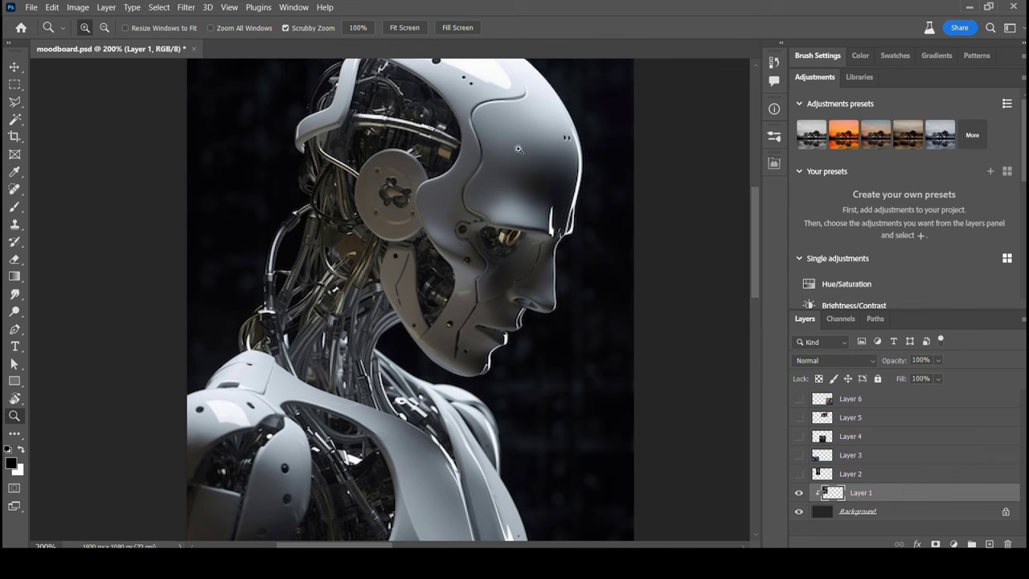
# Examine the white robot's head, neck wiring and shoulder plating in the Layer 1 reference image
pyautogui.scroll(3, 520, 137)
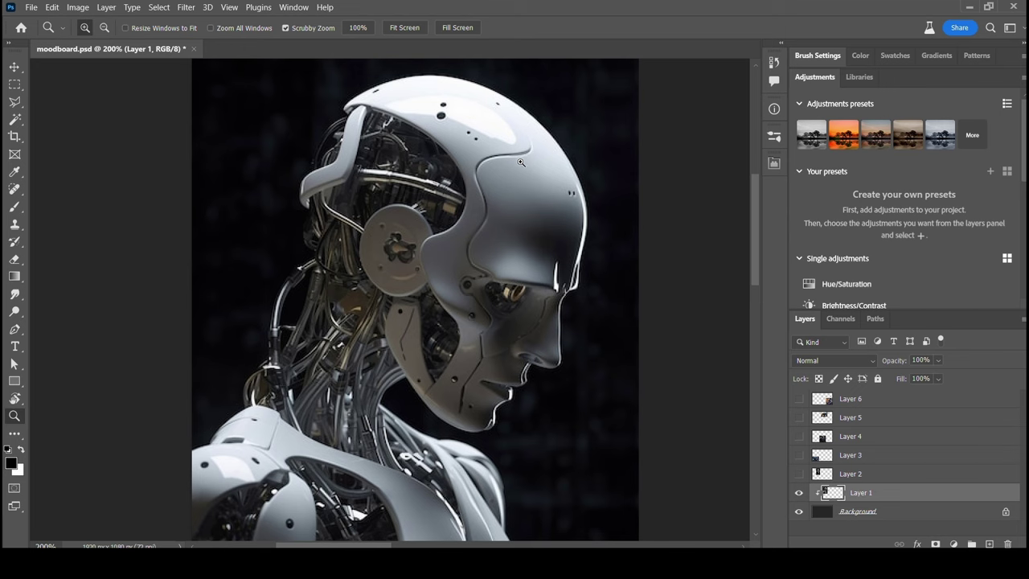
pyautogui.scroll(-2, 539, 340)
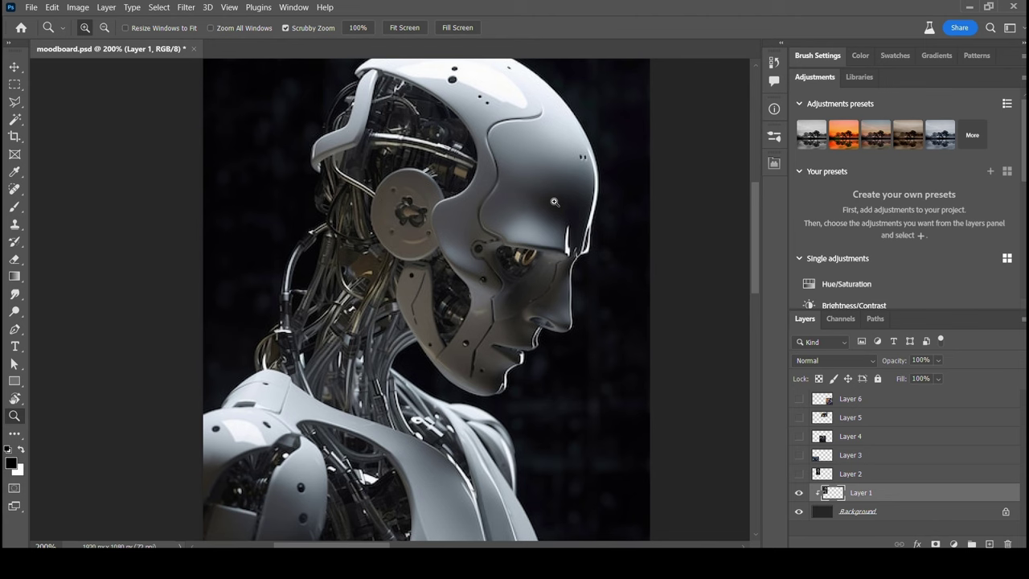
pyautogui.scroll(-5, 532, 272)
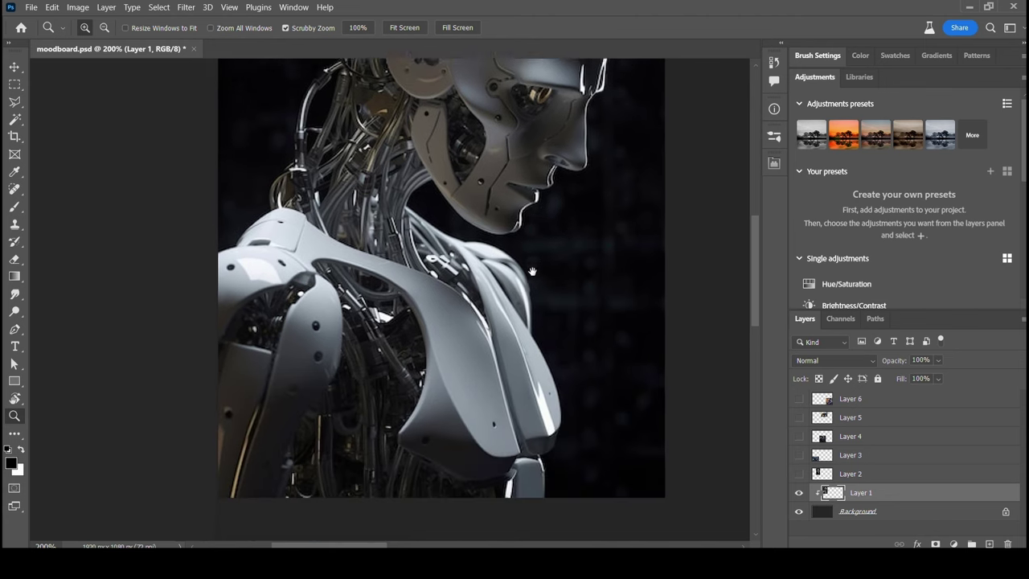
pyautogui.scroll(5, 532, 272)
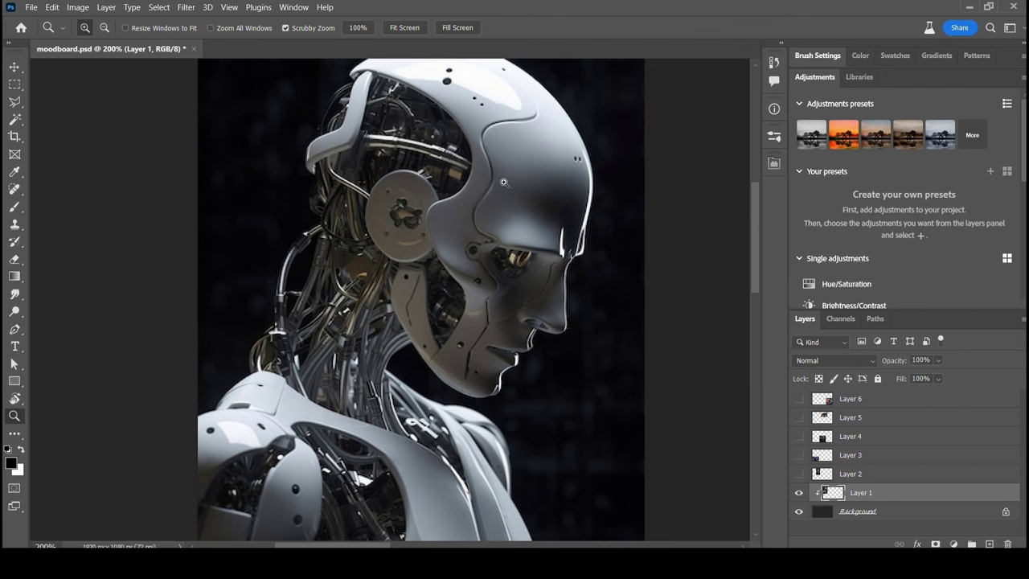
pyautogui.moveTo(505, 183); pyautogui.dragTo(468, 217)
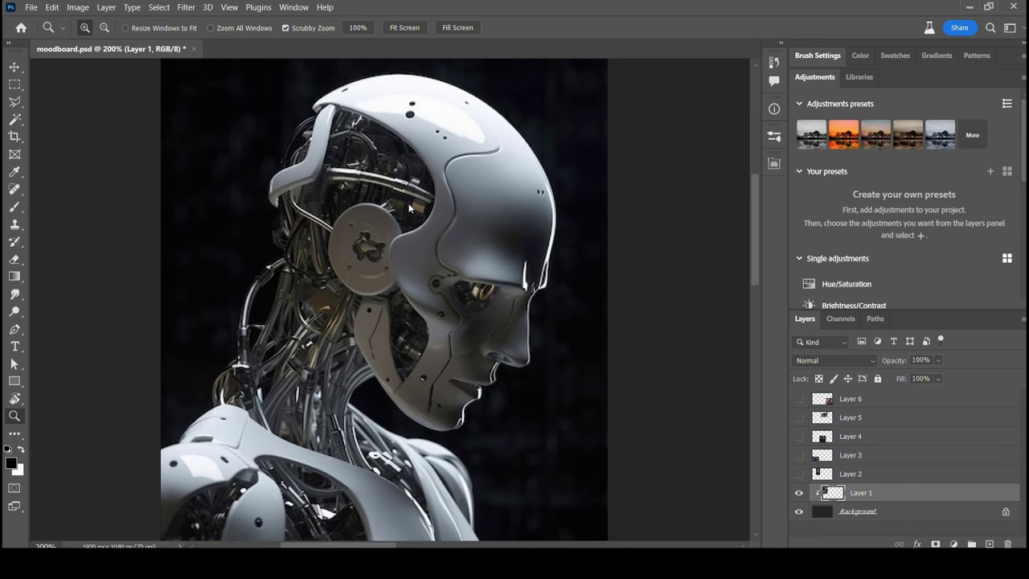
pyautogui.scroll(-5, 434, 217)
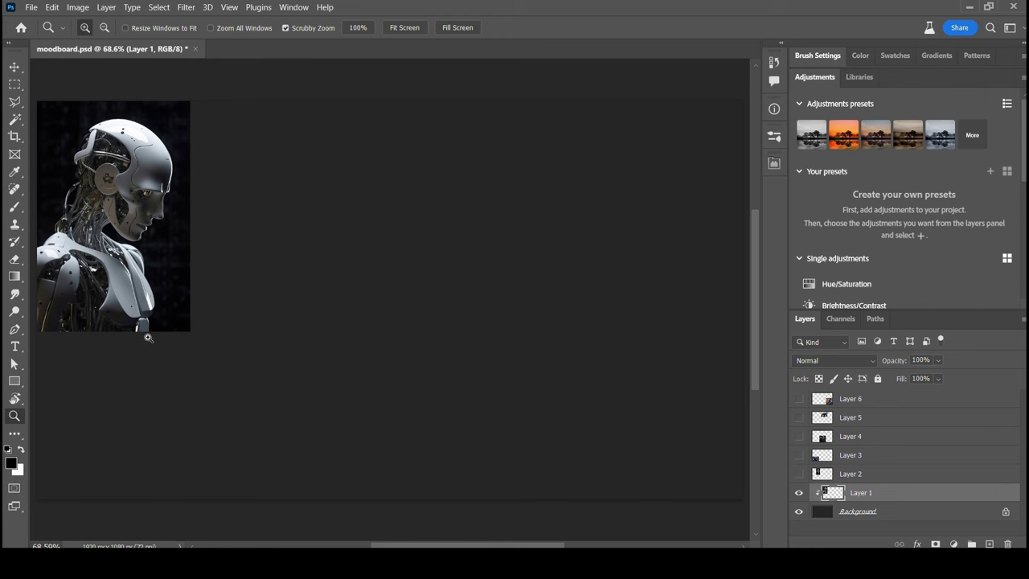
# Show Layer 2 and inspect the torso and arms of the full-body white robot
pyautogui.click(799, 474)
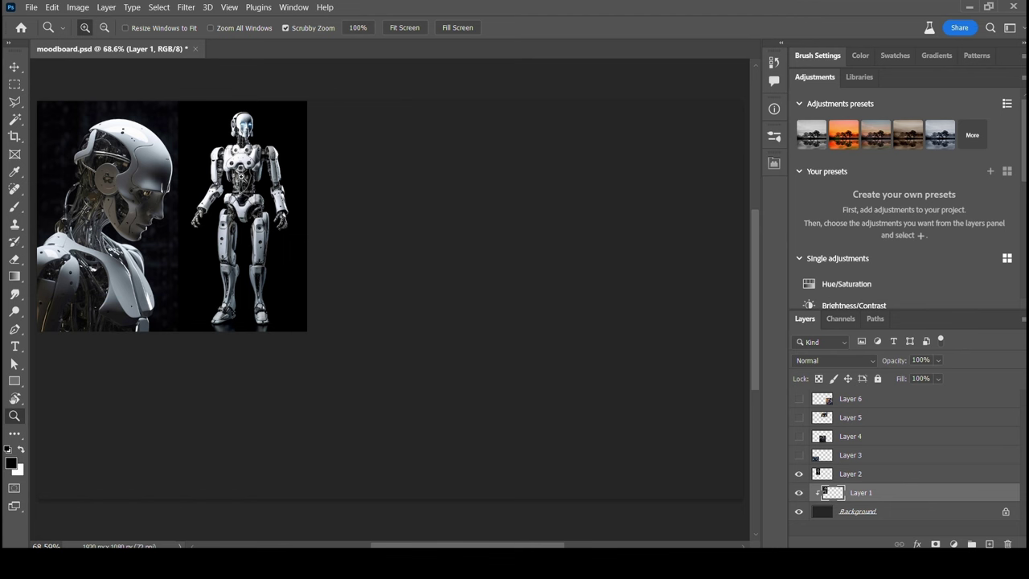
pyautogui.click(242, 177)
pyautogui.click(242, 178)
pyautogui.click(242, 177)
pyautogui.moveTo(362, 224); pyautogui.dragTo(412, 213)
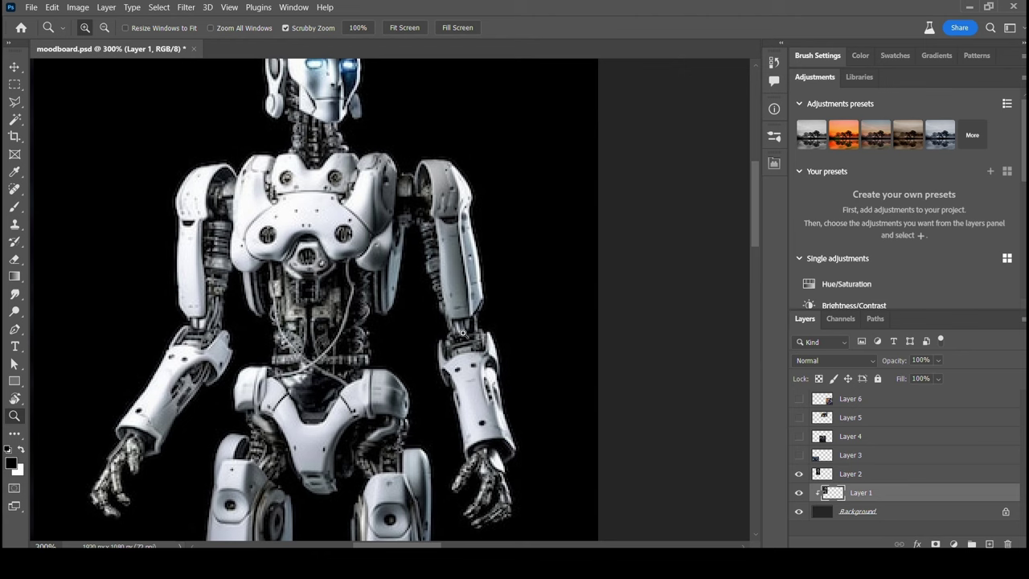
# Examine the full-body robot in Layer 2 from the hips down to the feet and back up to the head
pyautogui.scroll(-3, 505, 475)
pyautogui.scroll(-10, 505, 475)
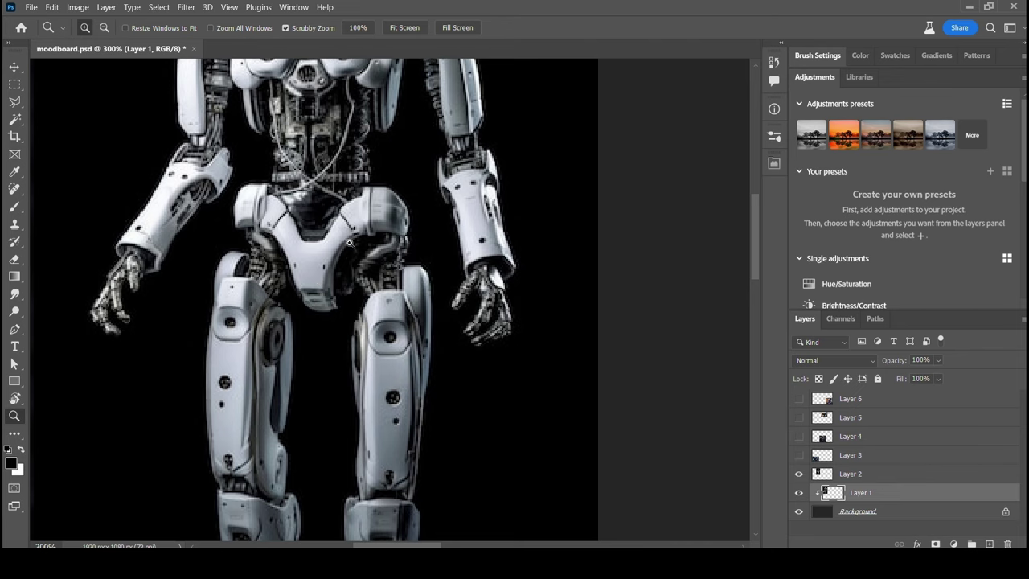
pyautogui.scroll(-3, 334, 266)
pyautogui.scroll(-10, 335, 266)
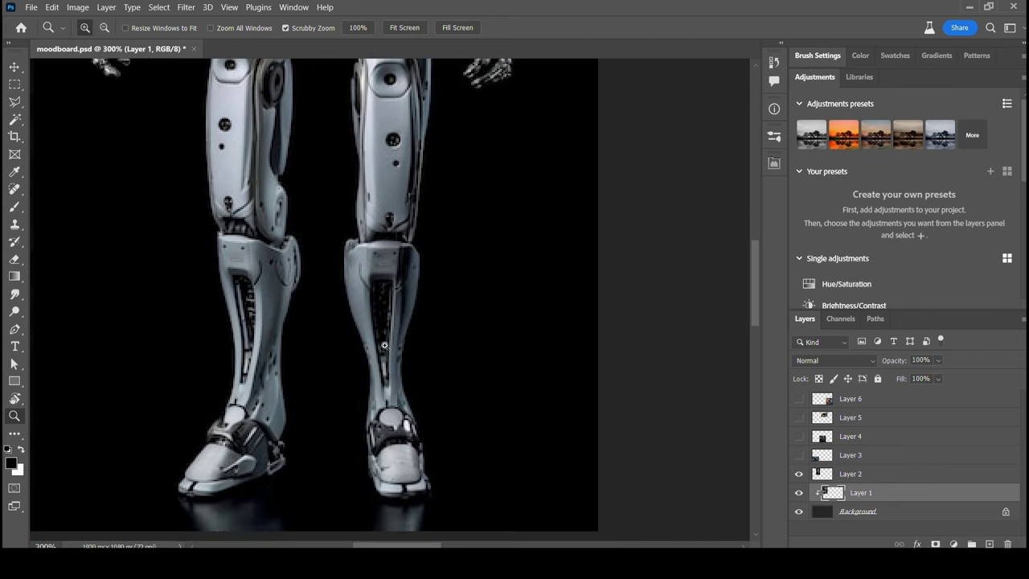
pyautogui.scroll(8, 269, 448)
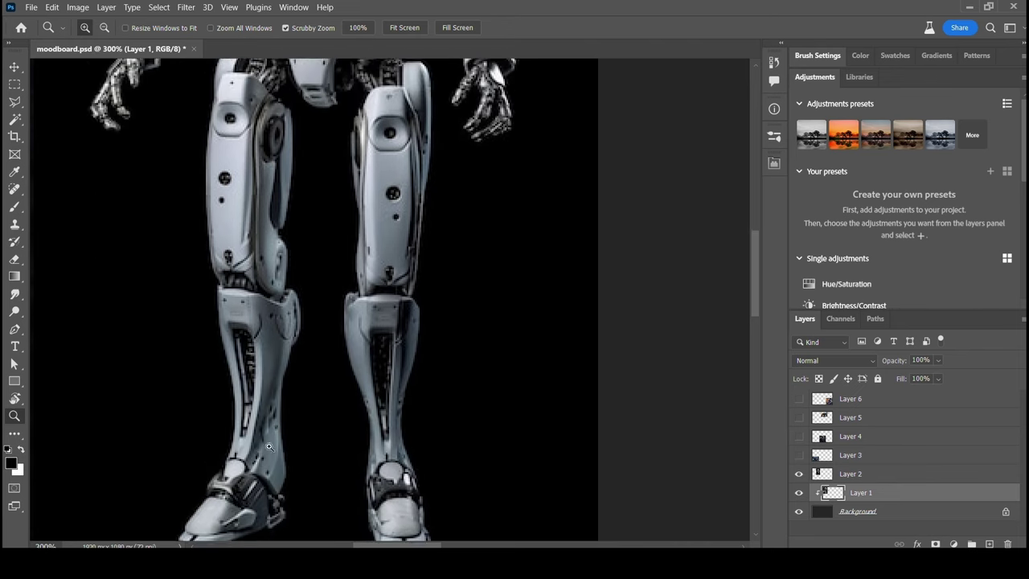
pyautogui.scroll(15, 246, 421)
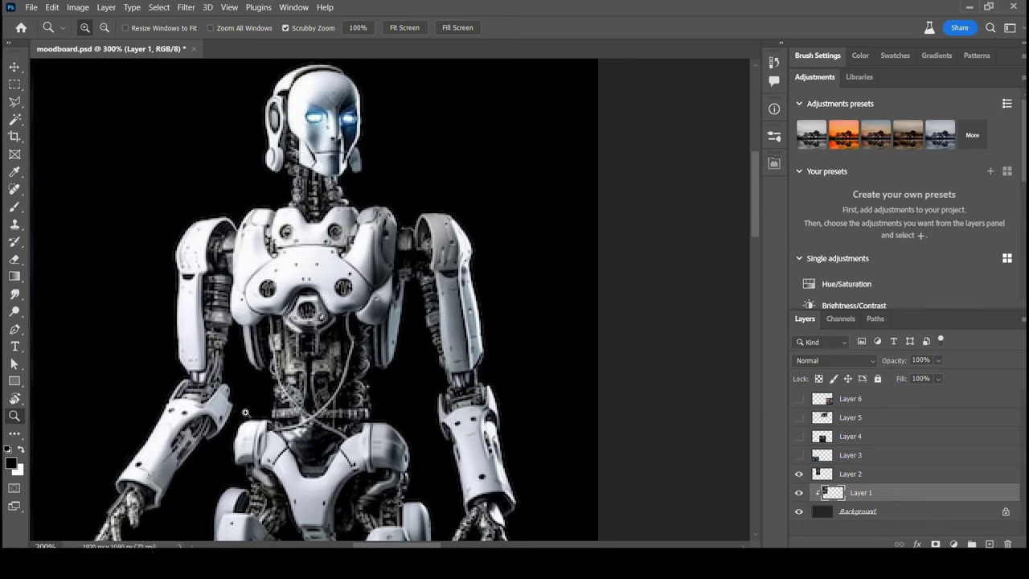
pyautogui.scroll(1, 283, 290)
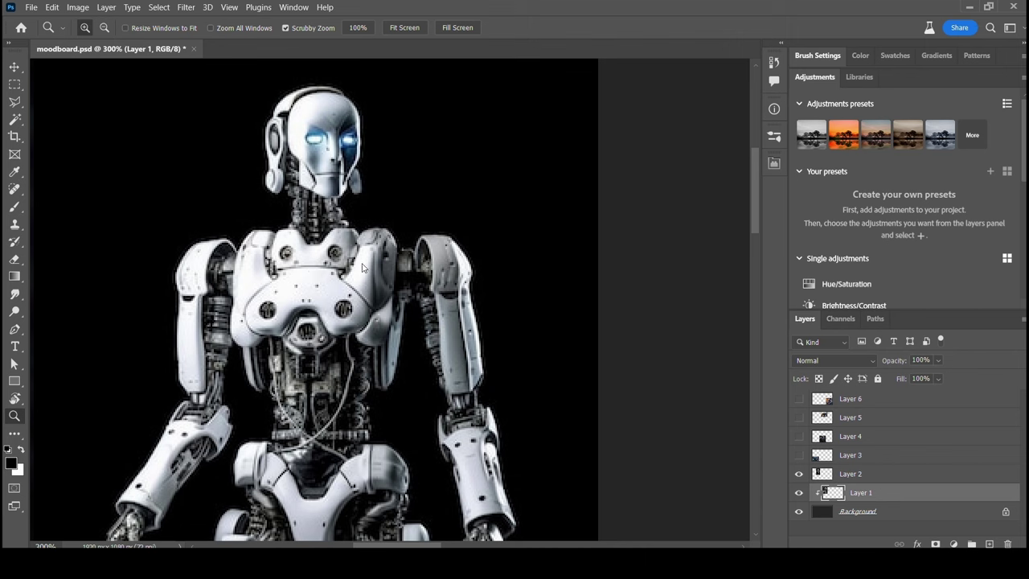
pyautogui.hotkey('ctrl', '0')
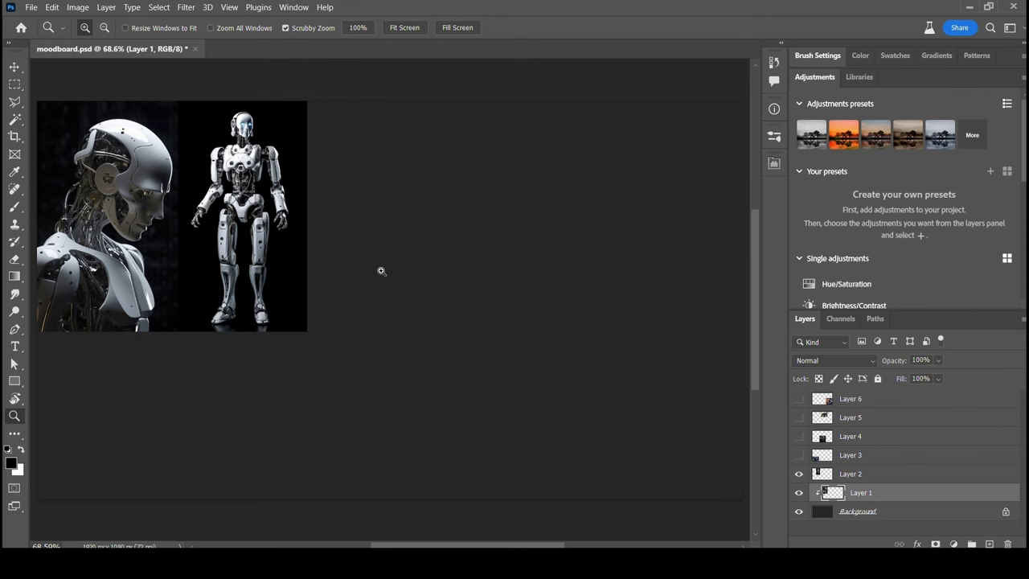
# Show Layer 3 and inspect the armoured robot's glowing blue chest core and shoulder plates
pyautogui.click(799, 455)
pyautogui.moveTo(134, 426); pyautogui.dragTo(395, 279)
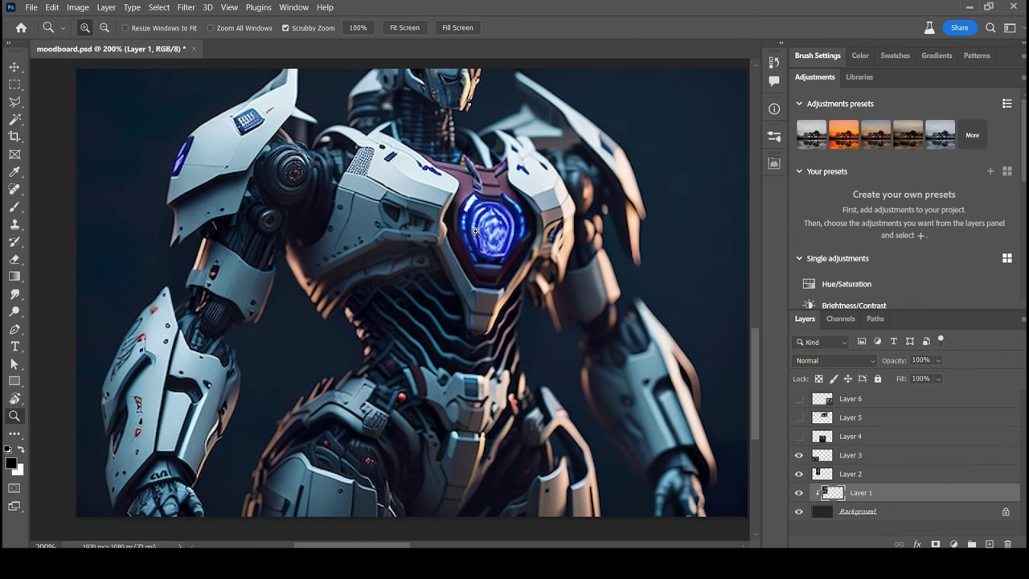
pyautogui.click(450, 231)
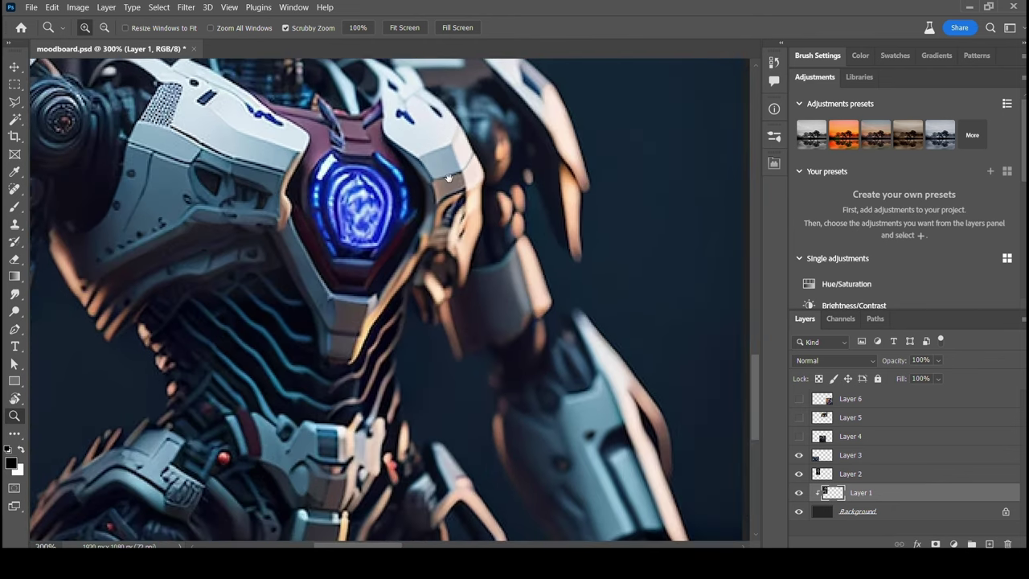
pyautogui.moveTo(449, 177); pyautogui.dragTo(527, 425)
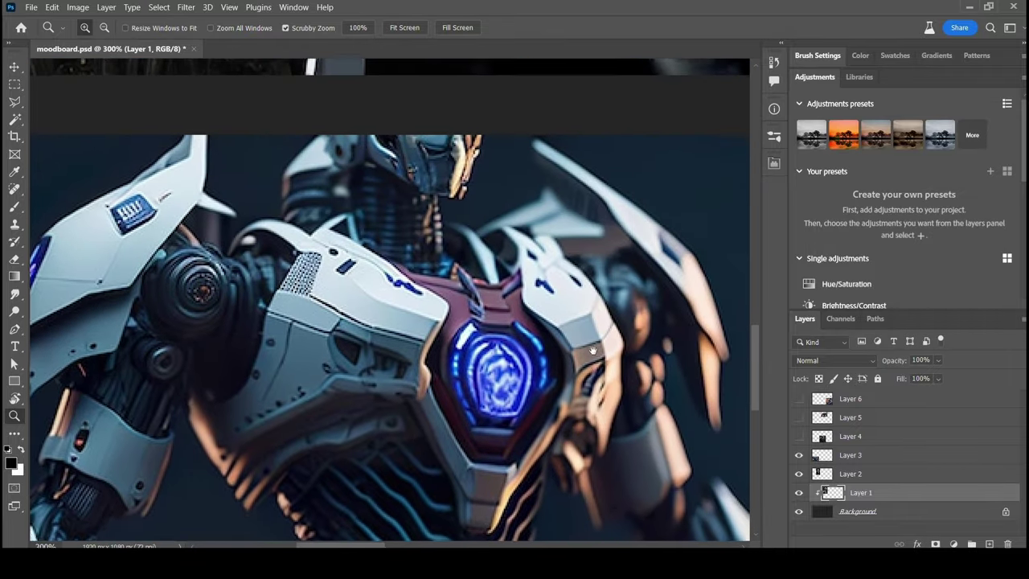
pyautogui.scroll(-5, 543, 310)
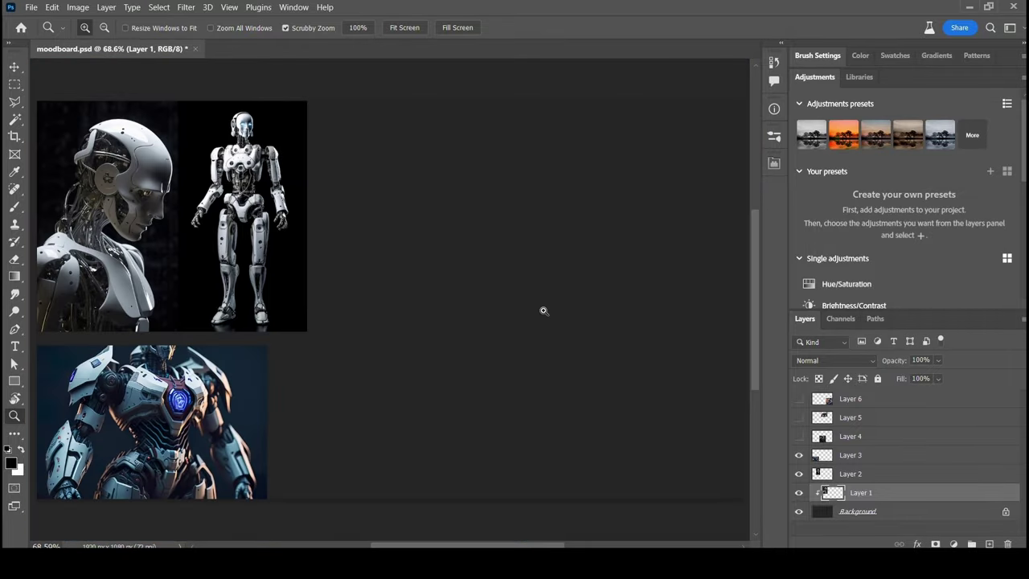
# Show Layer 4 and inspect the dark mechanical robot's chest and head details
pyautogui.click(798, 436)
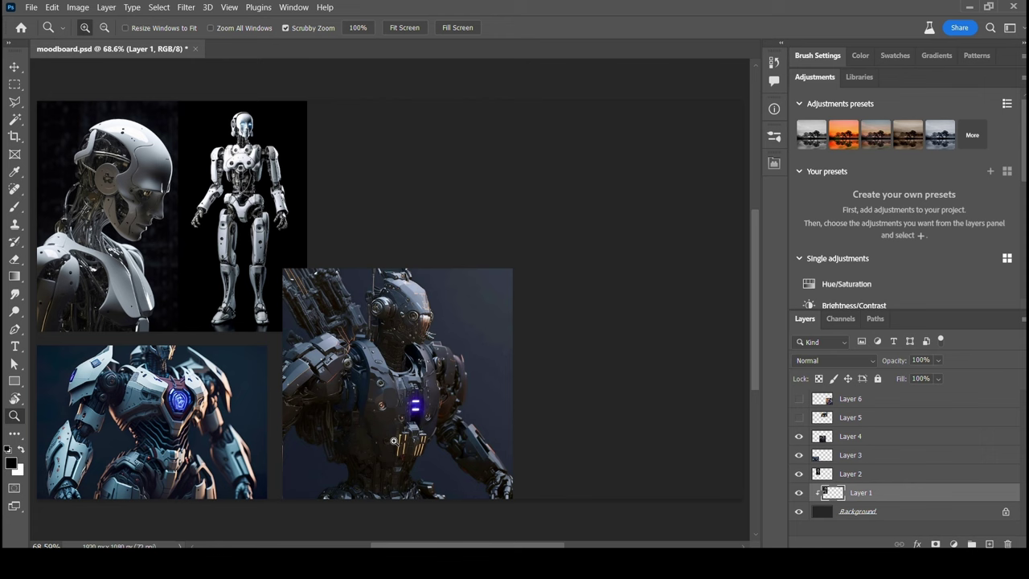
pyautogui.click(337, 432)
pyautogui.scroll(-1, 342, 433)
pyautogui.click(352, 360)
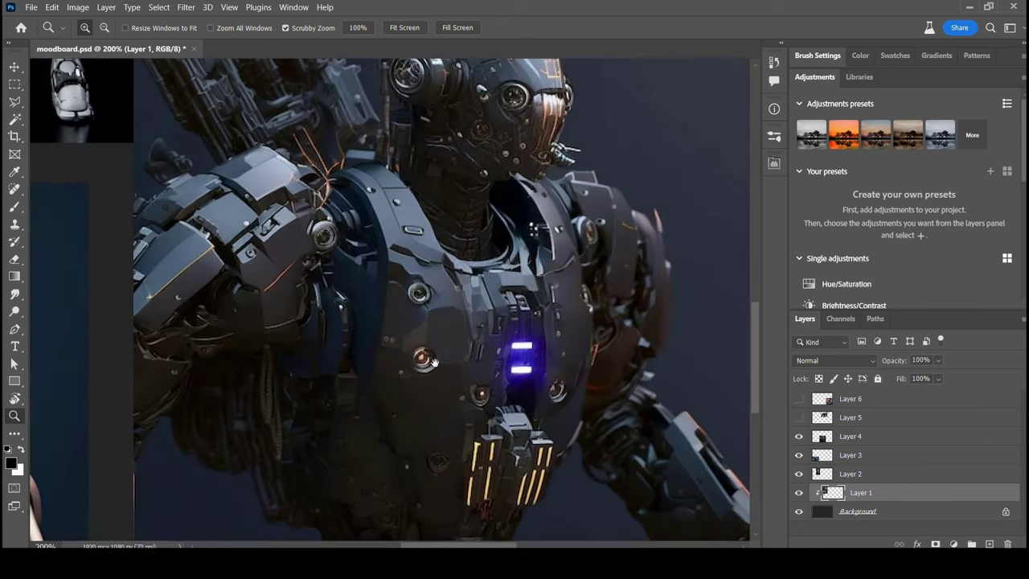
pyautogui.scroll(5, 355, 233)
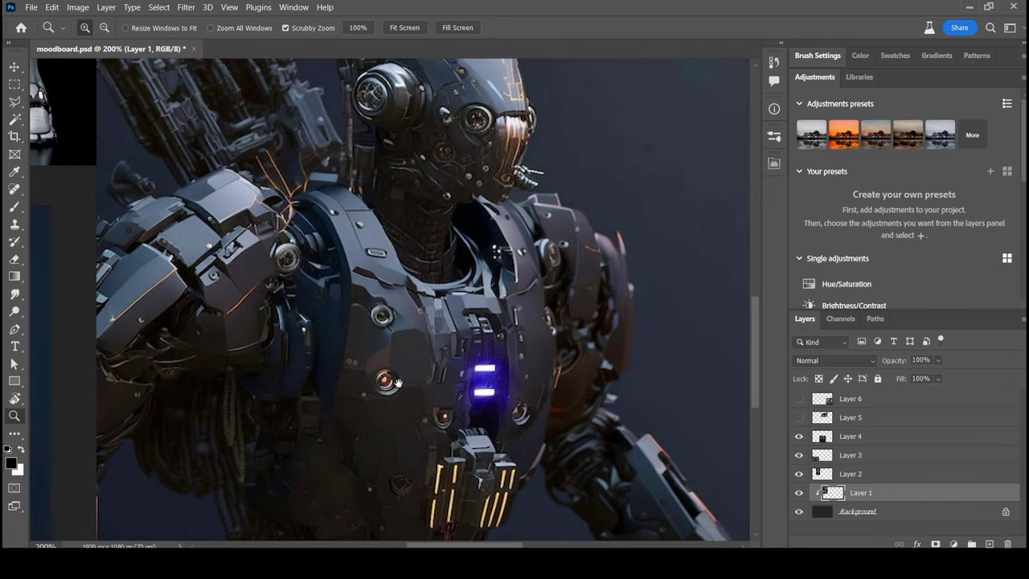
# Compare the glowing chest core of the Layer 3 robot with the chest lights and head of the dark Layer 4 robot
pyautogui.moveTo(204, 241); pyautogui.dragTo(742, 196)
pyautogui.moveTo(392, 395); pyautogui.dragTo(391, 386)
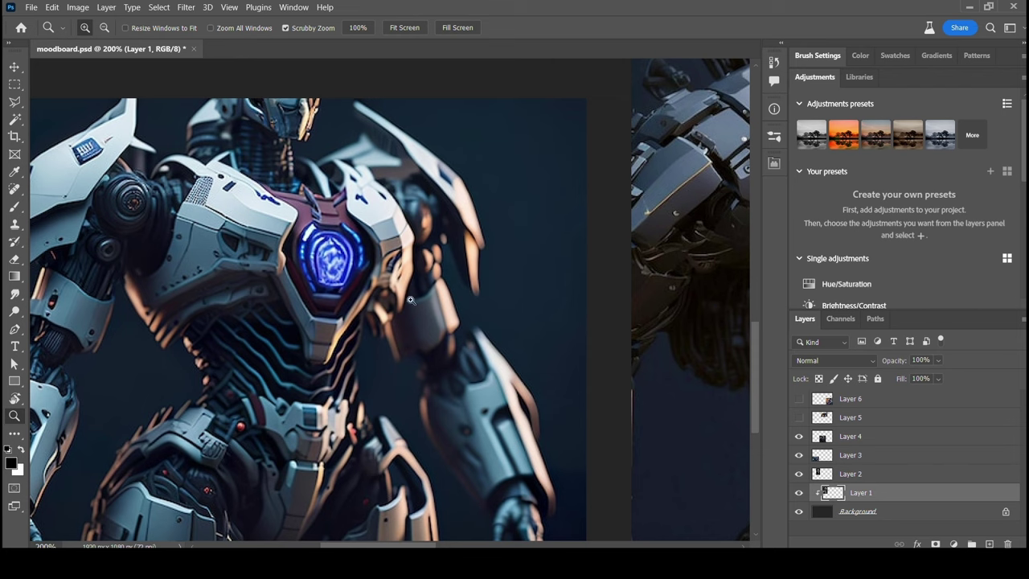
pyautogui.hscroll(3, 535, 252)
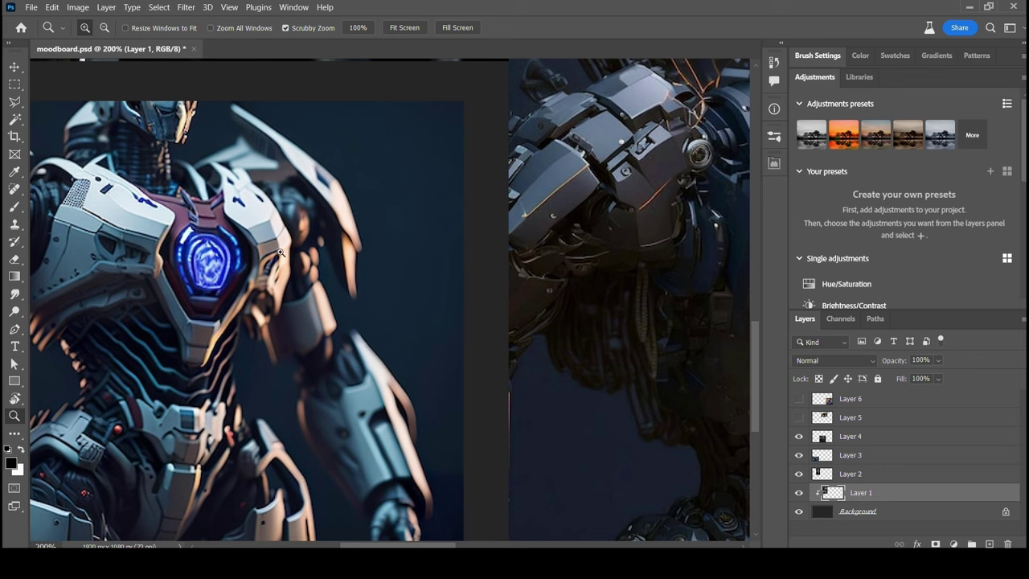
pyautogui.moveTo(471, 232); pyautogui.dragTo(92, 360)
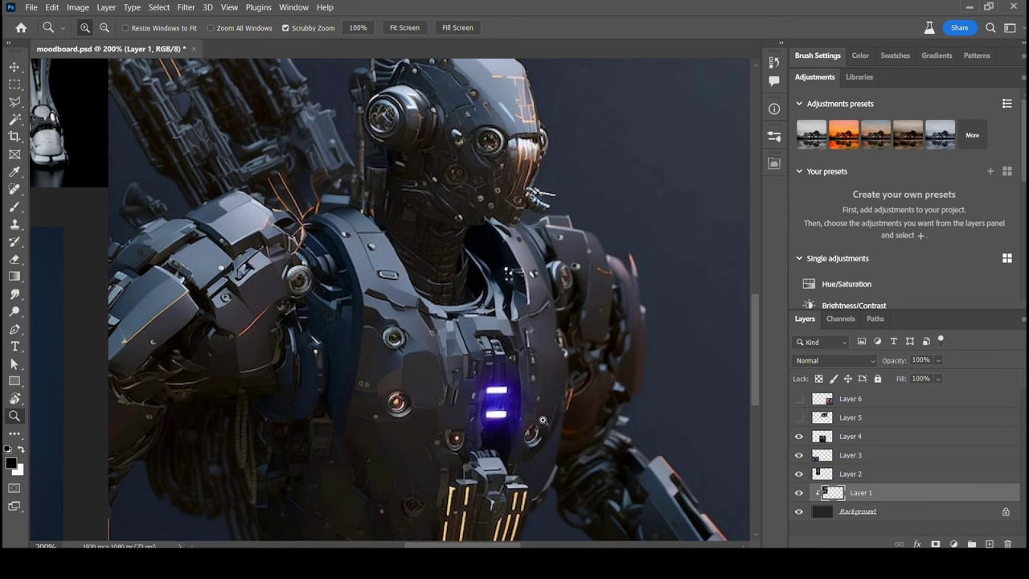
pyautogui.scroll(-2, 542, 420)
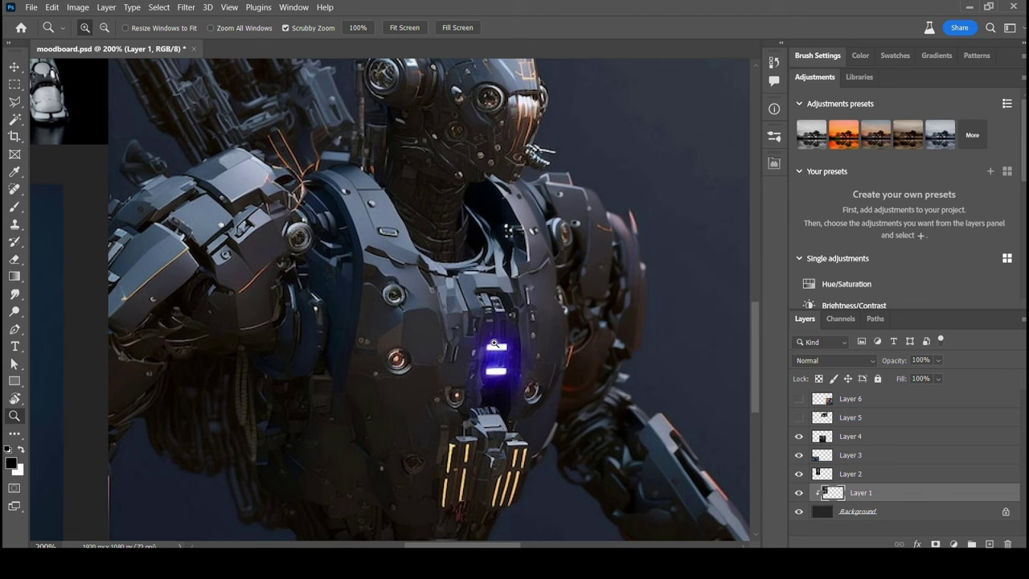
pyautogui.scroll(-1, 496, 363)
pyautogui.scroll(3, 498, 364)
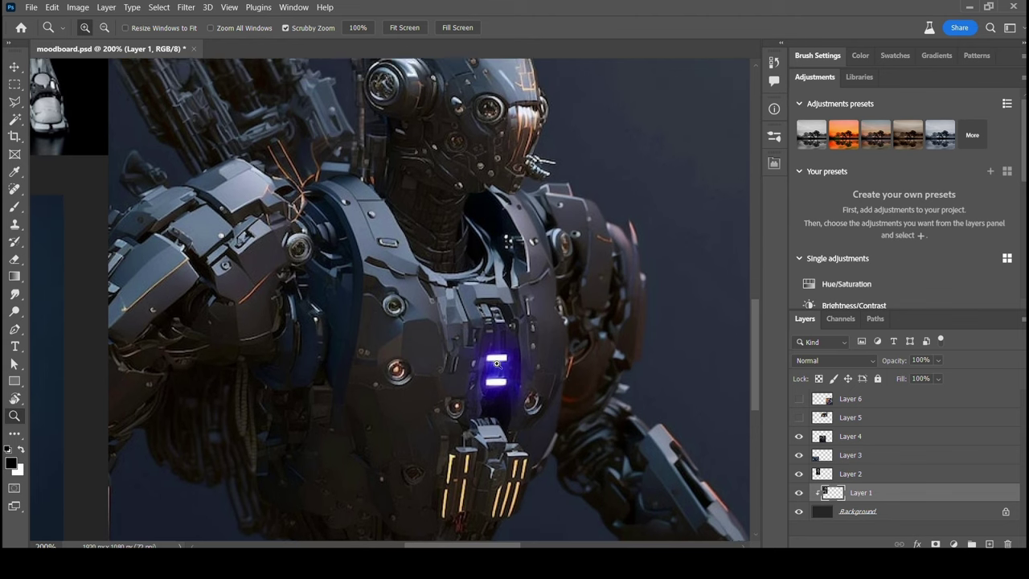
pyautogui.scroll(2, 500, 364)
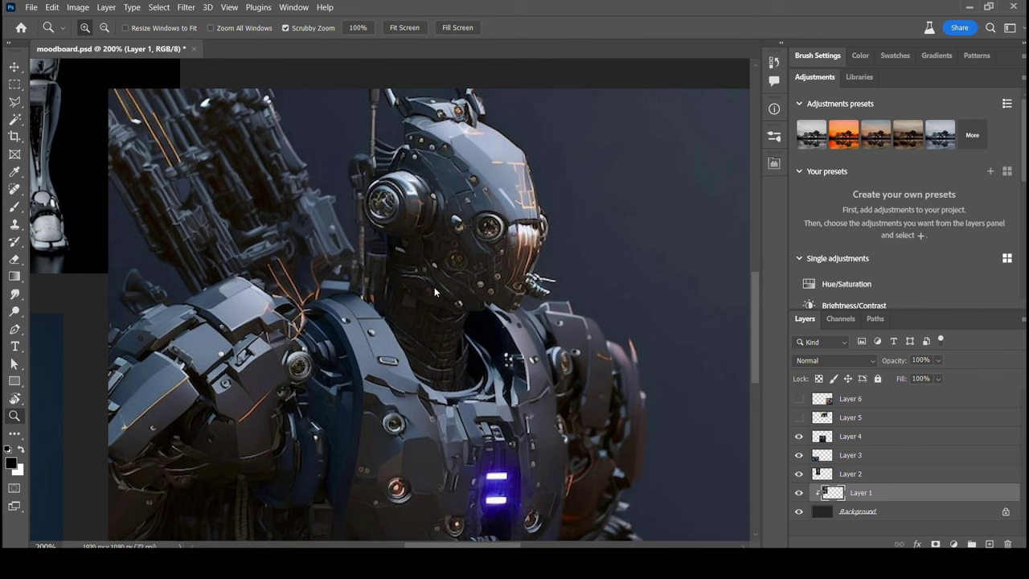
pyautogui.hotkey('ctrl', '0')
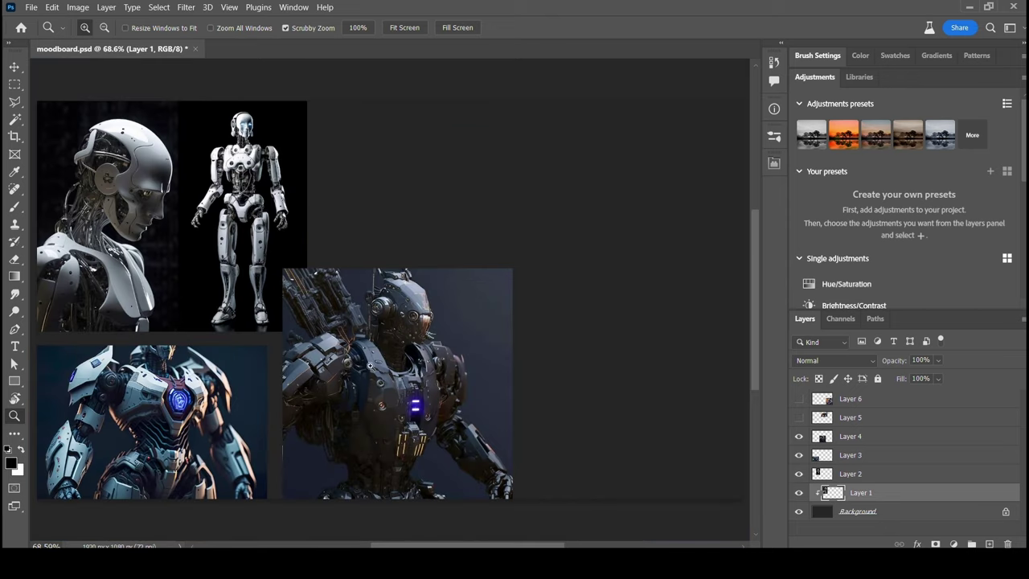
# Show Layer 5 and inspect the back-view robot's armour and the glowing blue strip along its spine
pyautogui.click(799, 417)
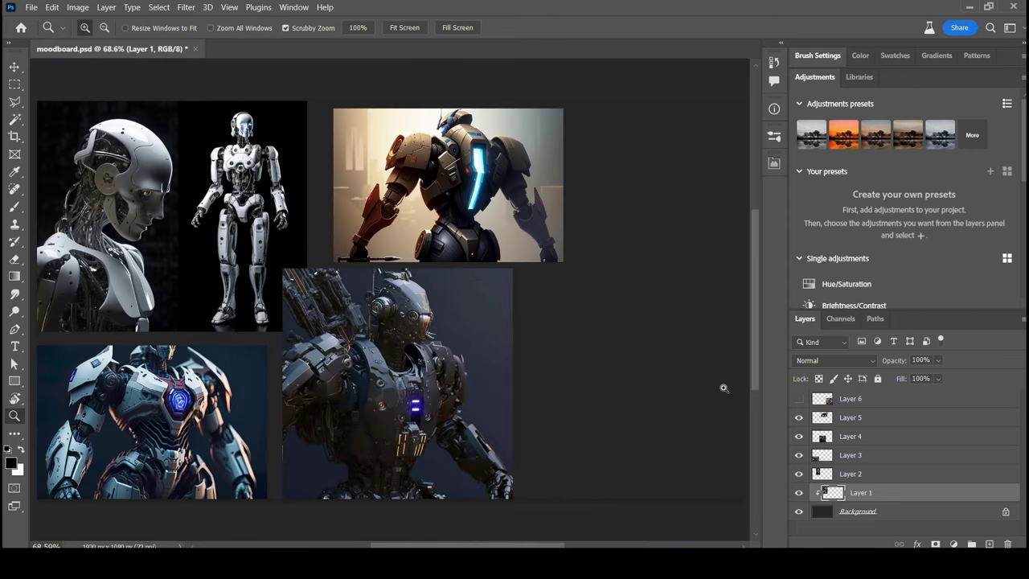
pyautogui.moveTo(441, 147); pyautogui.dragTo(418, 295)
pyautogui.hotkey('ctrl', '0')
pyautogui.click(460, 152)
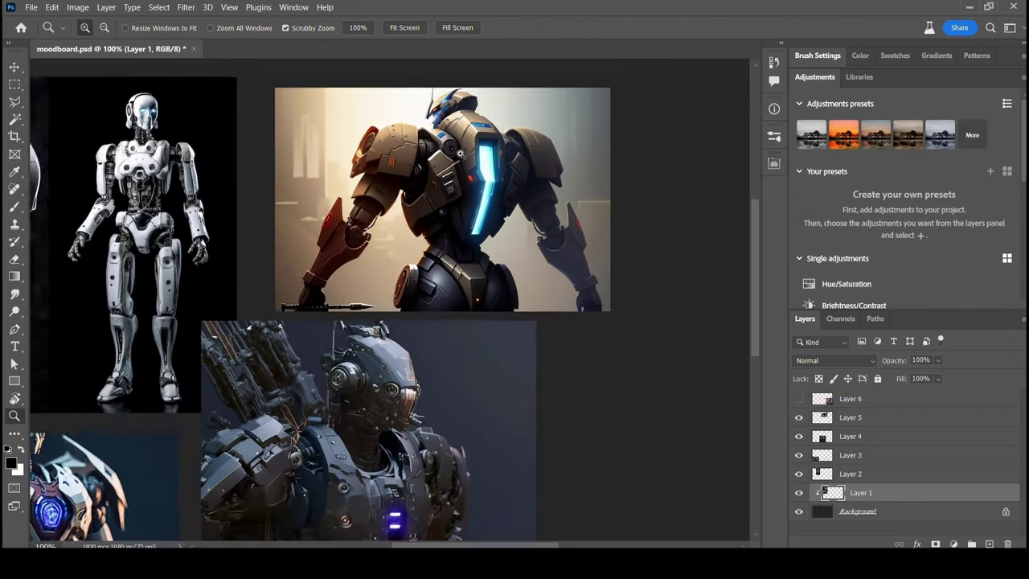
pyautogui.click(460, 153)
pyautogui.scroll(1, 481, 248)
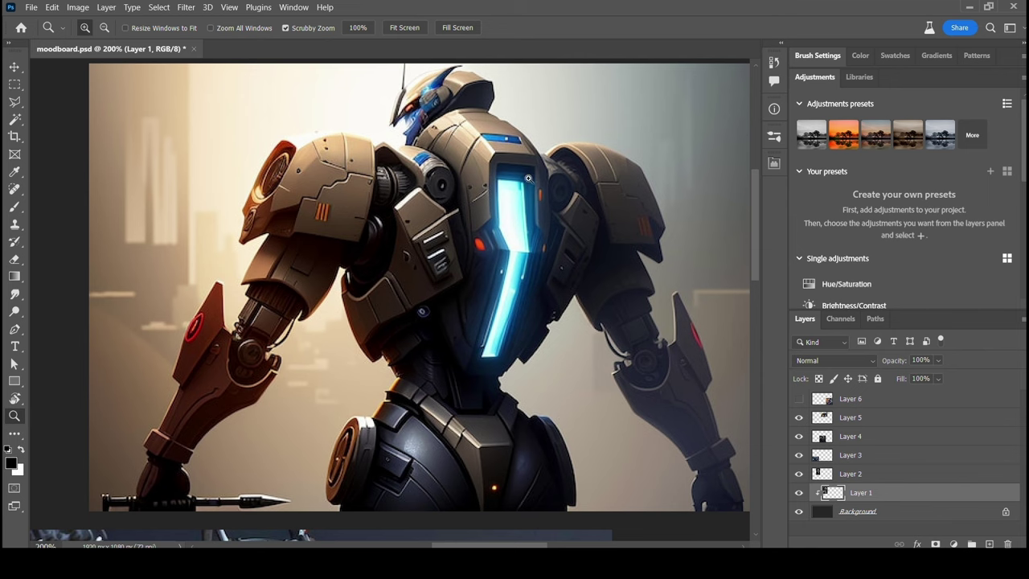
pyautogui.scroll(-3, 484, 264)
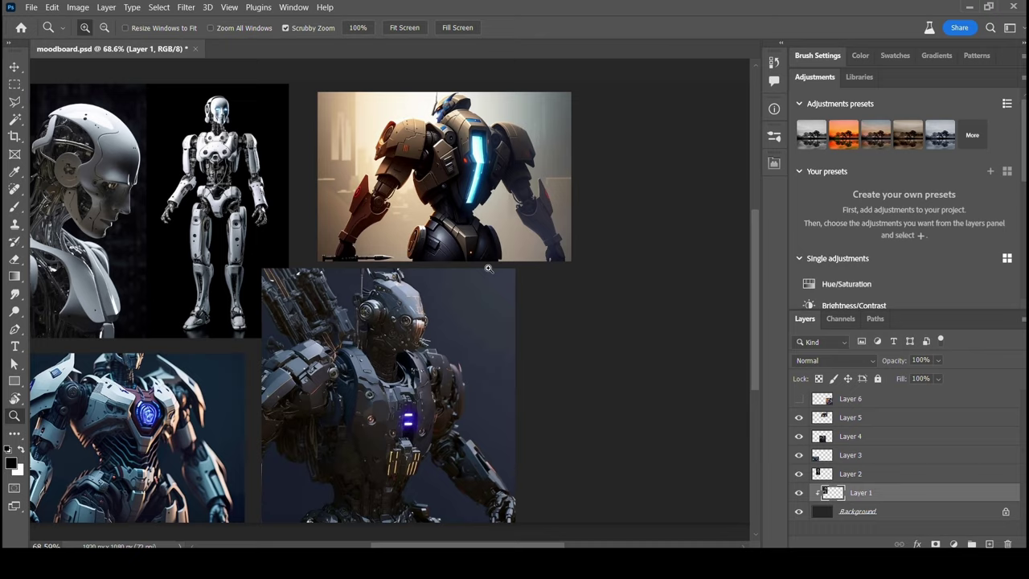
pyautogui.scroll(1, 470, 210)
pyautogui.scroll(-1, 463, 183)
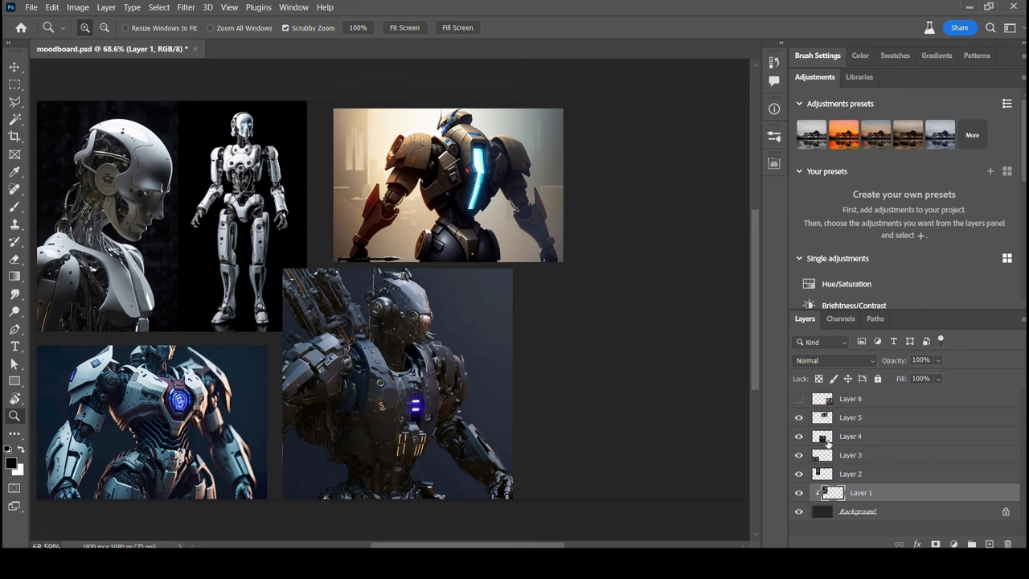
# Show Layer 6 and inspect the horned robot's glowing eyes and limbs, comparing it with the other robot references
pyautogui.click(804, 397)
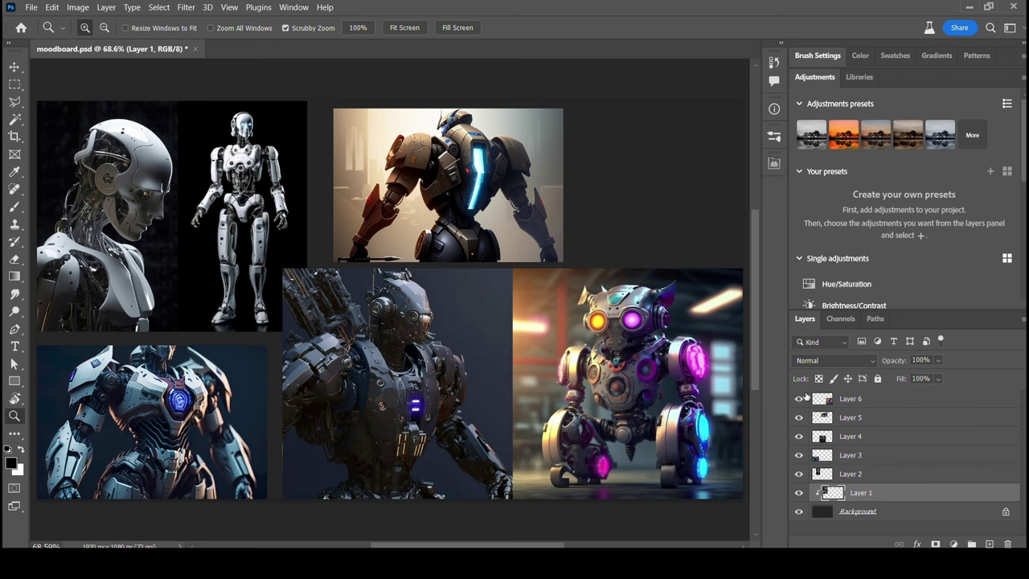
pyautogui.click(710, 416)
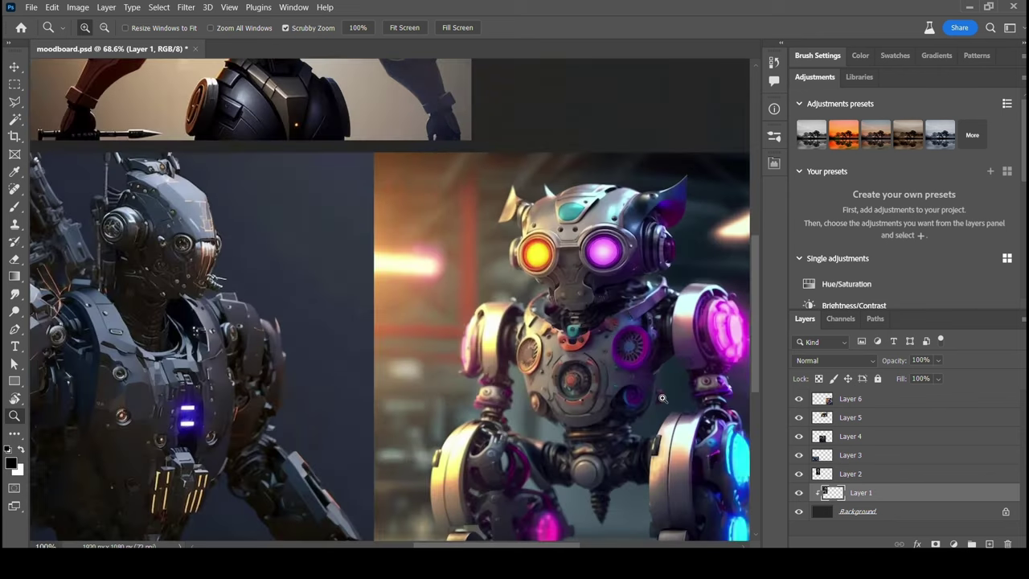
pyautogui.keyDown('alt'); pyautogui.click(586, 344); pyautogui.keyUp('alt')
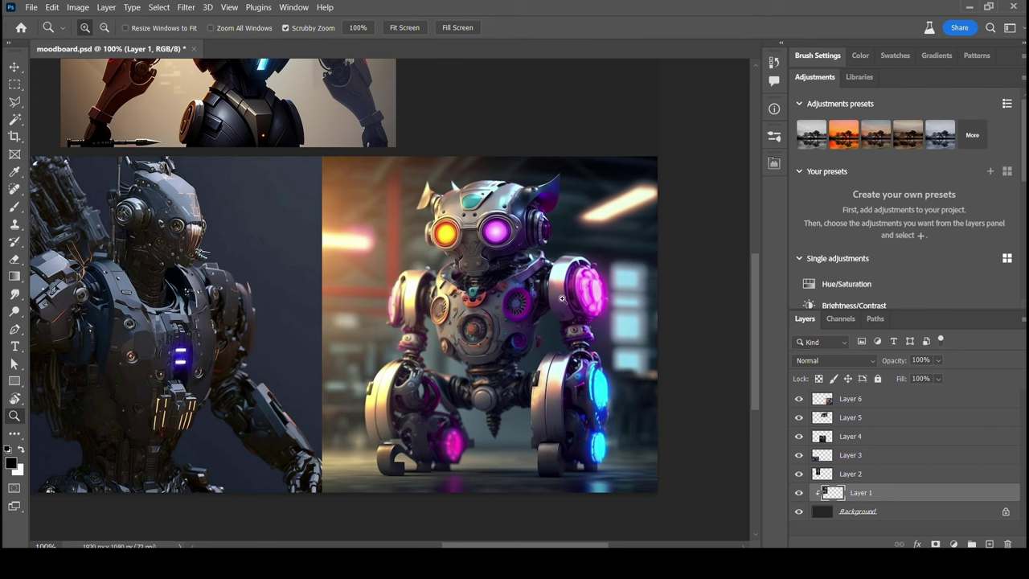
pyautogui.moveTo(223, 221); pyautogui.dragTo(685, 233)
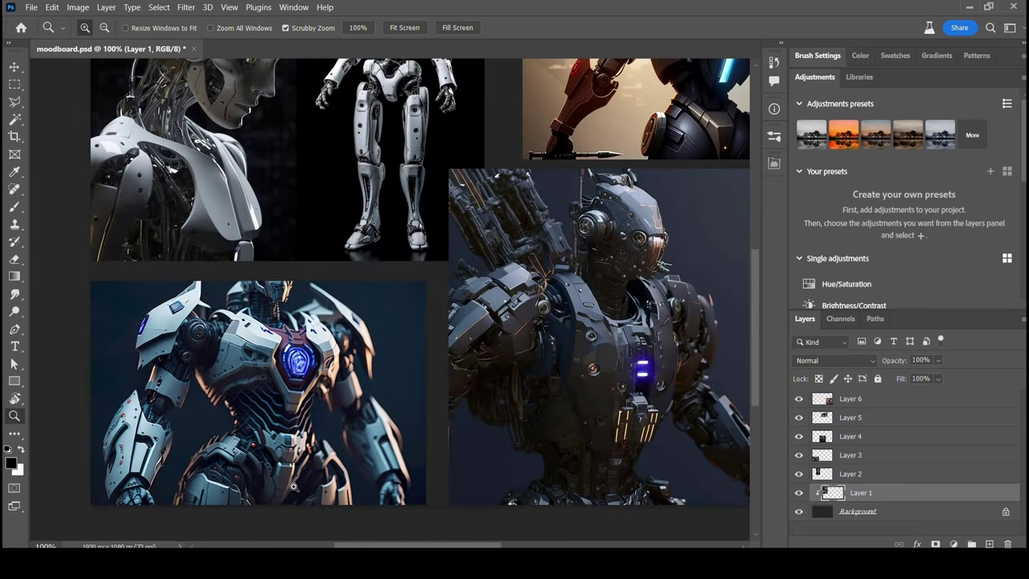
pyautogui.hscroll(10, 552, 344)
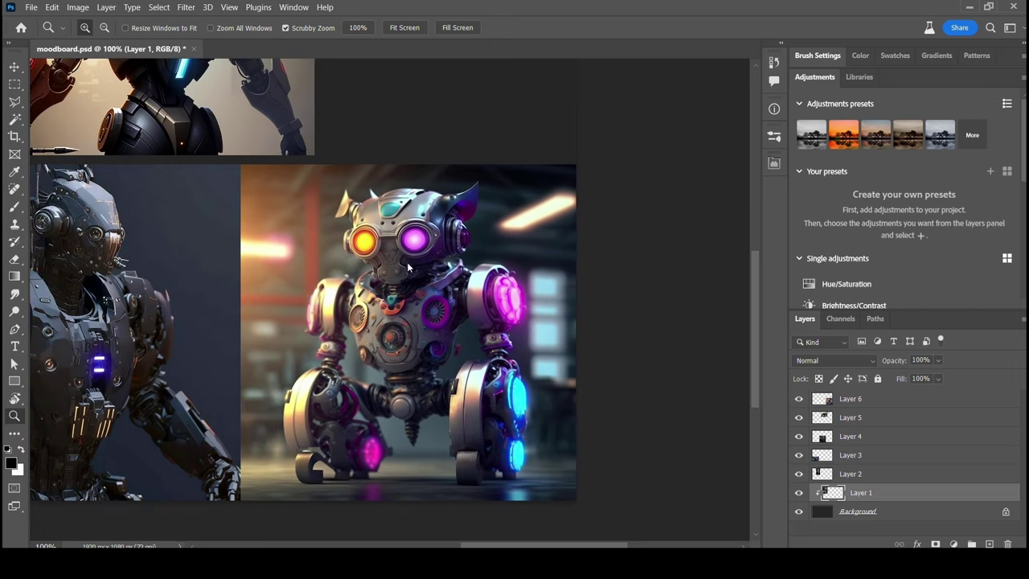
pyautogui.hotkey('ctrl', '0')
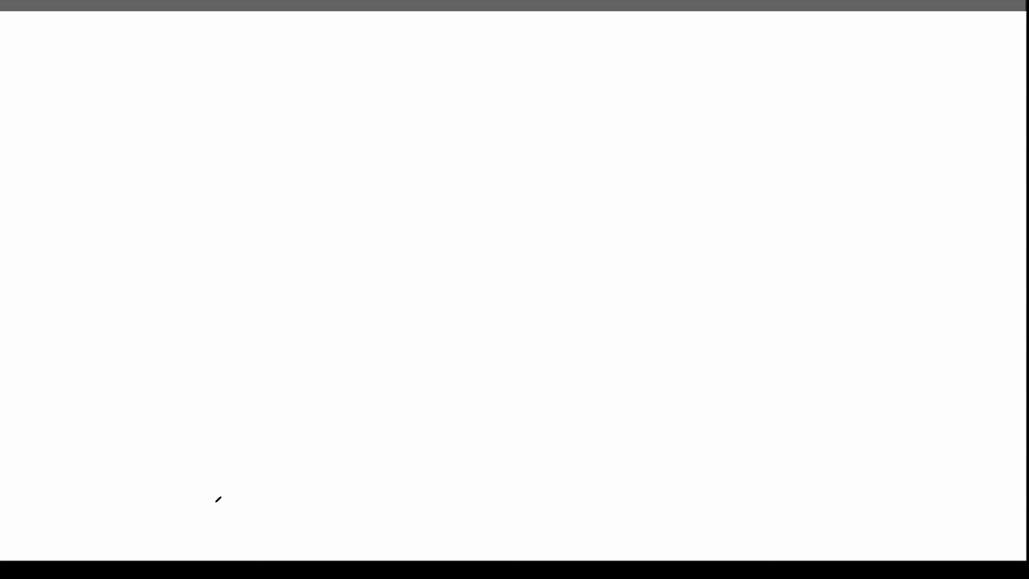
# Draw a straight horizontal ground line near the lower edge of the blank white canvas
pyautogui.moveTo(196, 499)
pyautogui.mouseDown()
pyautogui.moveTo(549, 500)
pyautogui.moveTo(127, 502)
pyautogui.mouseUp()
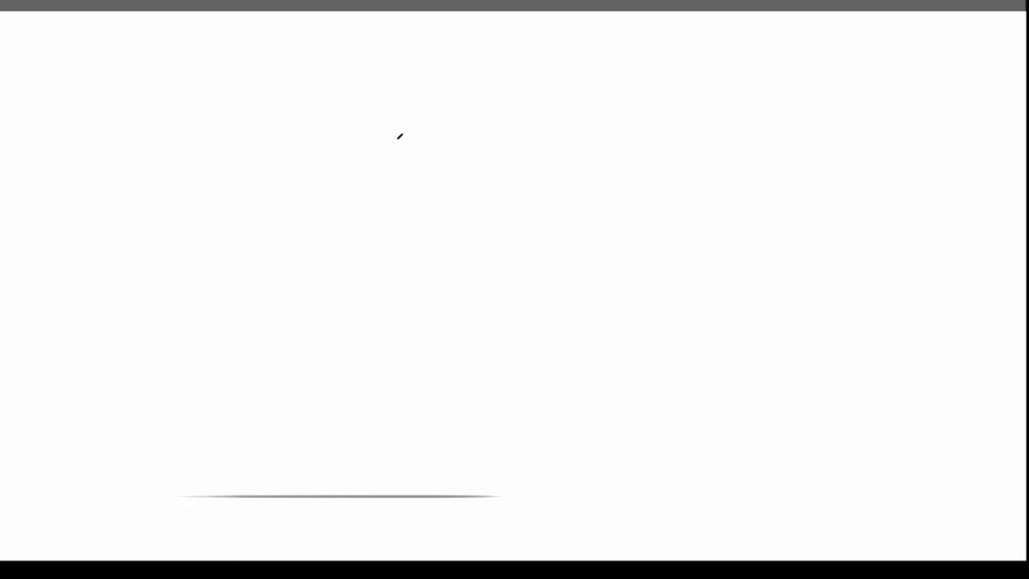
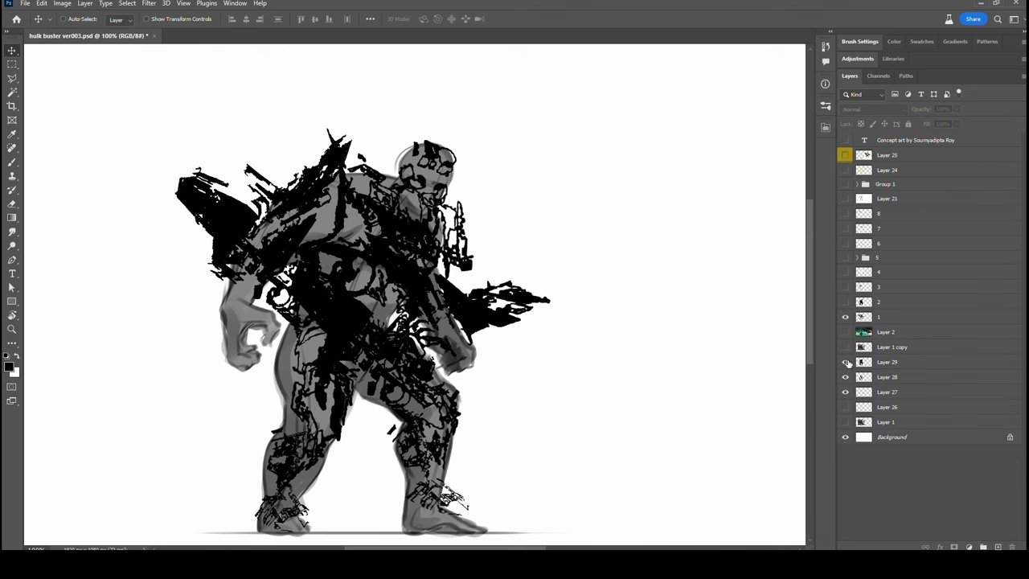
# Hide the grey body shading on Layer 28 and Layer 29 beneath the rough black armour shapes
pyautogui.click(846, 376)
pyautogui.click(845, 362)
pyautogui.click(846, 362)
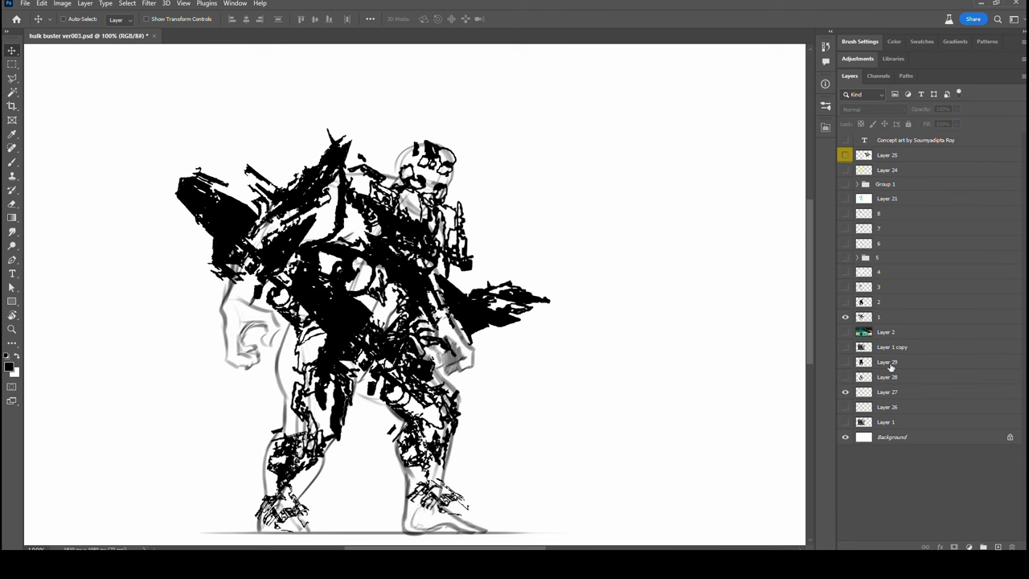
# Show layer 3 and compare the figure with and without its refined mechanical line details
pyautogui.click(846, 287)
pyautogui.click(845, 287)
pyautogui.click(846, 287)
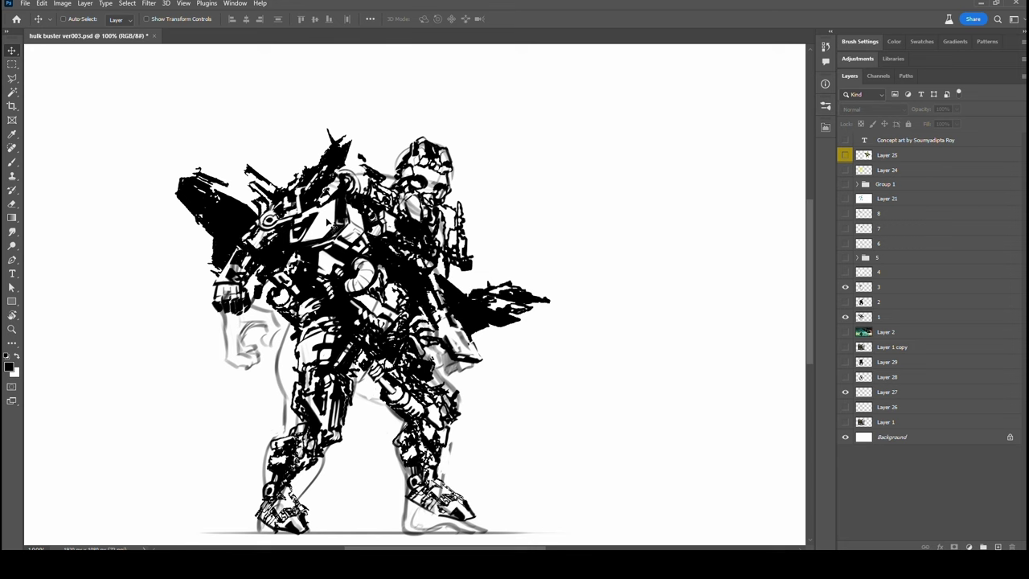
pyautogui.click(845, 286)
pyautogui.click(845, 286)
pyautogui.click(848, 286)
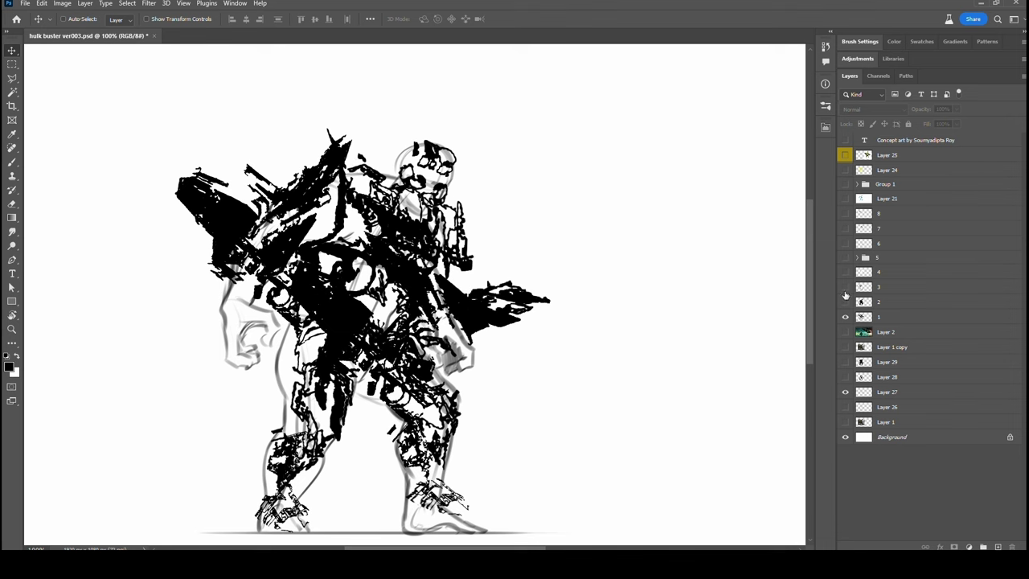
pyautogui.click(845, 288)
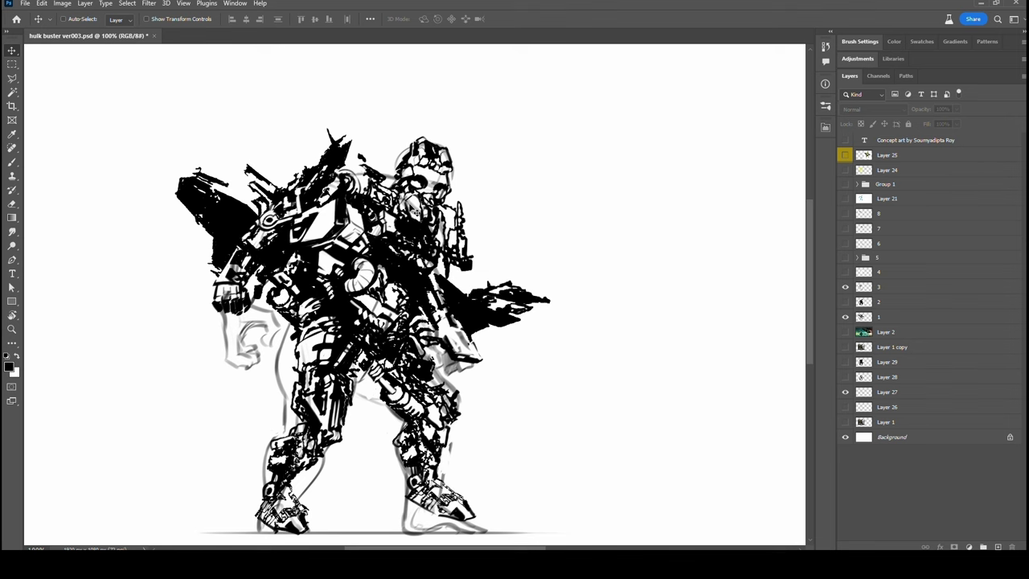
# Show layer 4 and compare the torso with and without its white cover-up patch
pyautogui.click(845, 272)
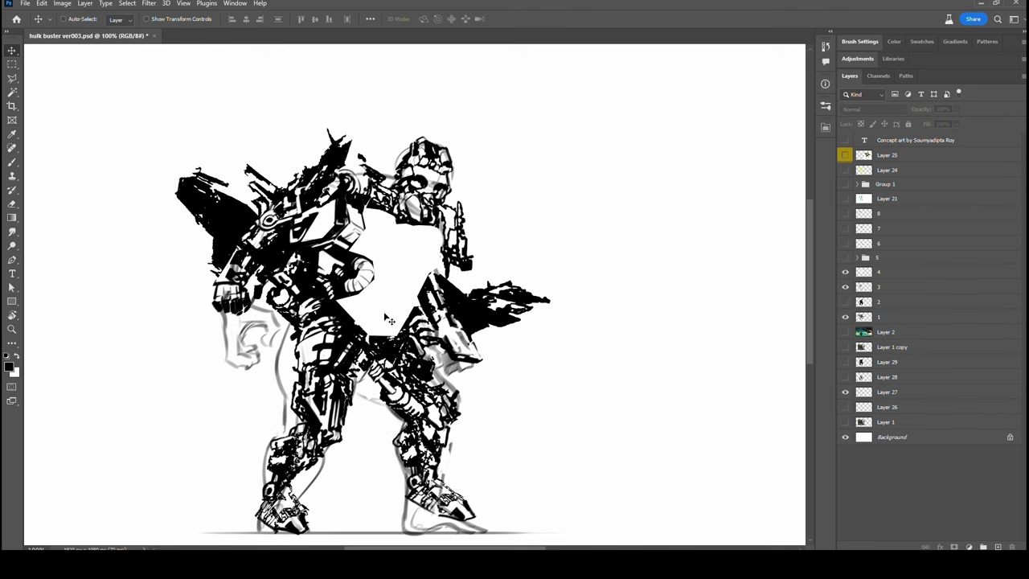
pyautogui.click(845, 271)
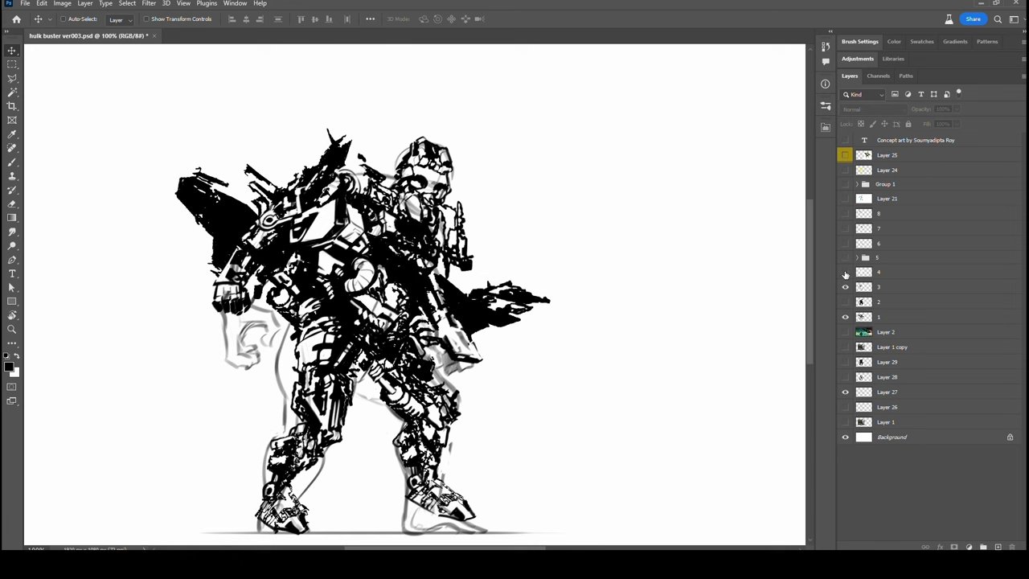
pyautogui.click(845, 273)
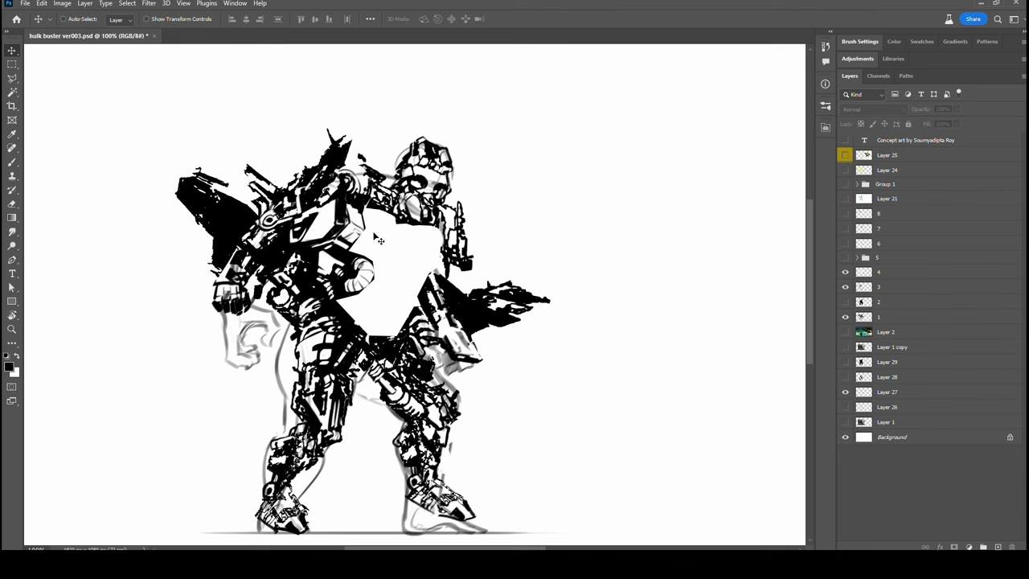
# Show group 5 and compare the torso with and without the redrawn details of layer 4 and group 5
pyautogui.click(846, 257)
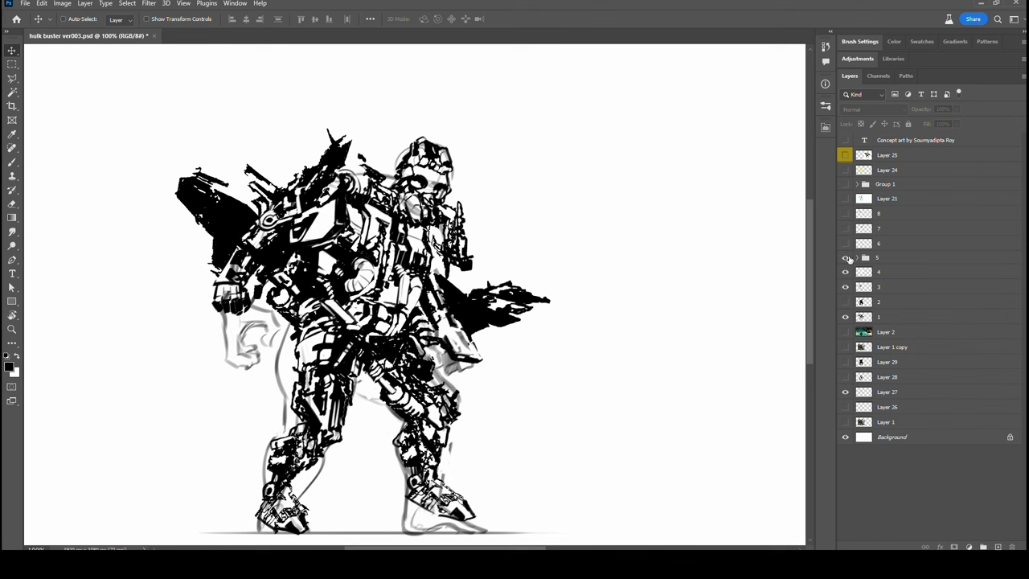
pyautogui.click(845, 258)
pyautogui.click(848, 266)
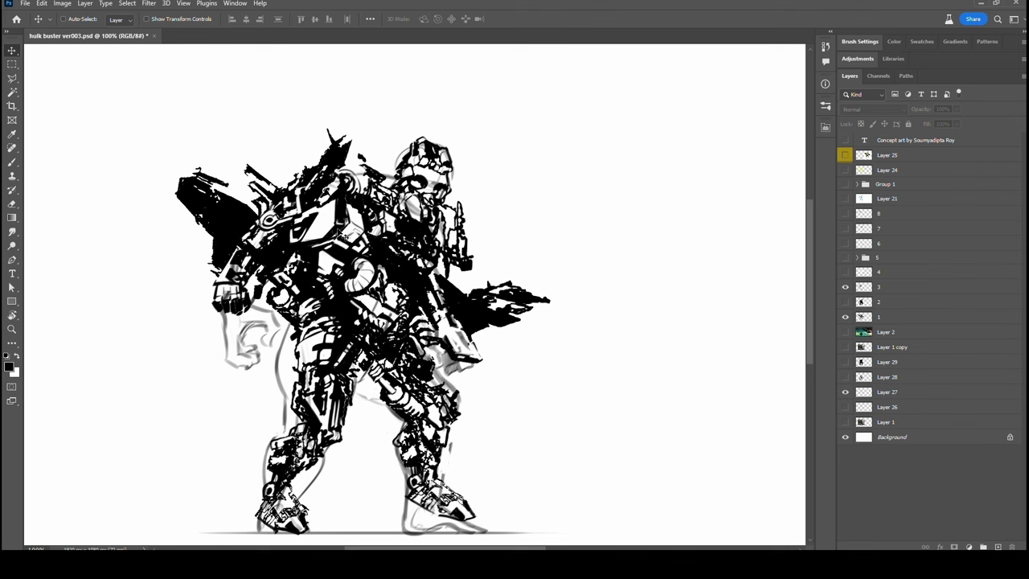
pyautogui.moveTo(845, 272); pyautogui.dragTo(845, 255)
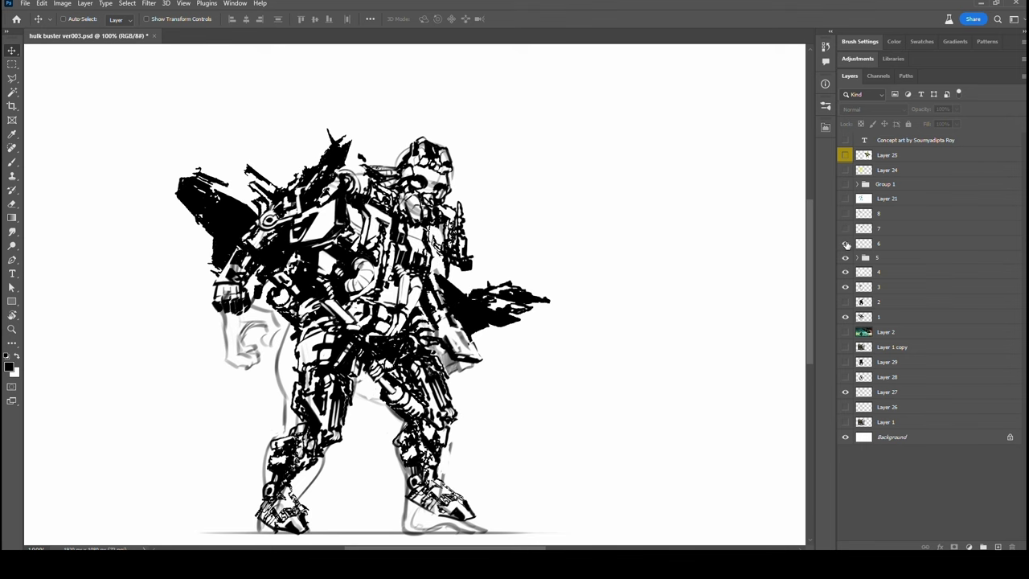
# Toggle layer 6 repeatedly to compare the figure with and without its added details, leaving the layer shown
pyautogui.click(845, 244)
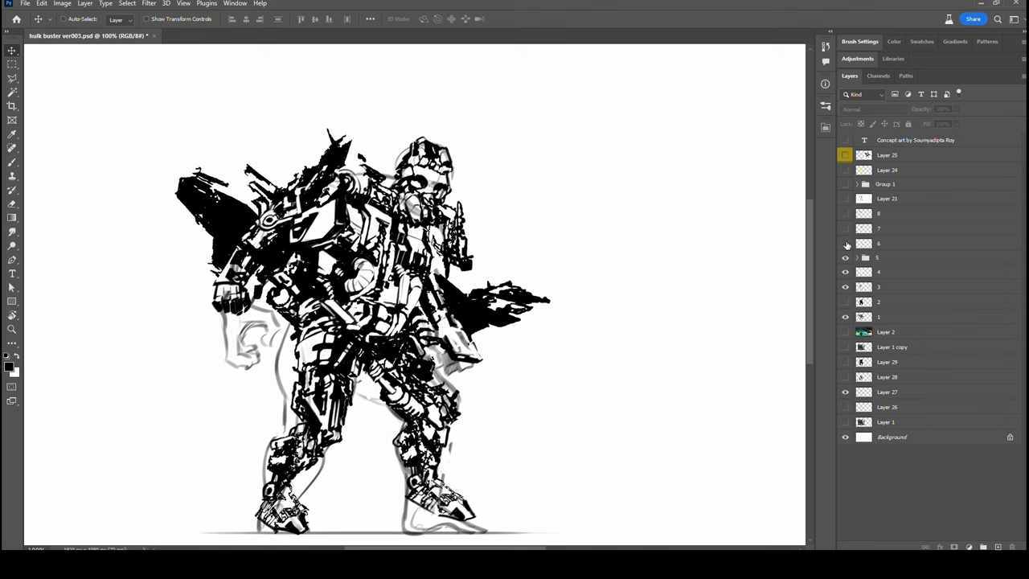
pyautogui.click(846, 244)
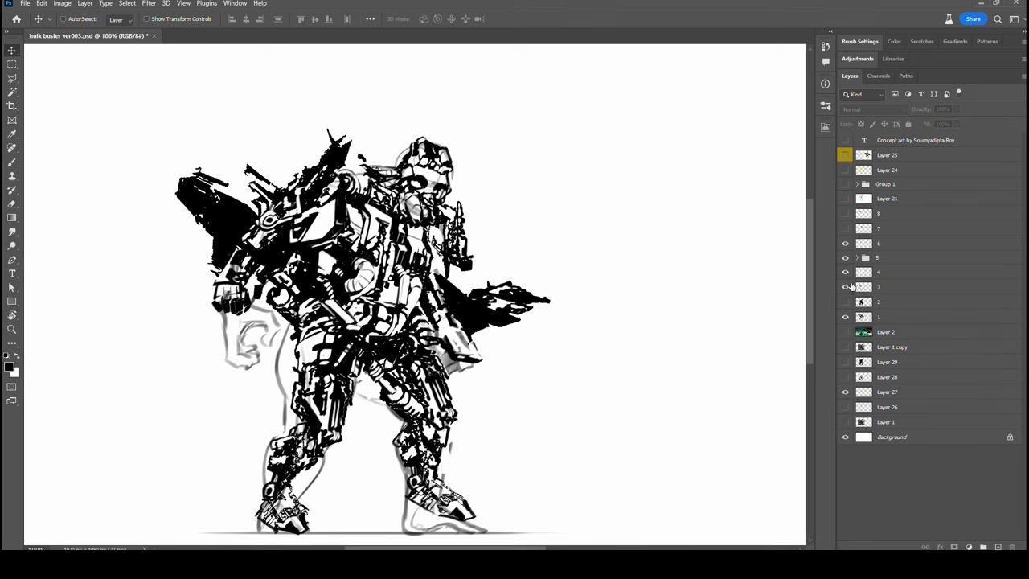
pyautogui.click(846, 244)
pyautogui.click(845, 243)
pyautogui.click(846, 244)
pyautogui.click(846, 243)
pyautogui.click(846, 243)
pyautogui.click(846, 242)
pyautogui.click(847, 243)
pyautogui.click(846, 243)
# Show layer 7 and compare the head with and without its redrawn helmet, face and antenna
pyautogui.click(845, 229)
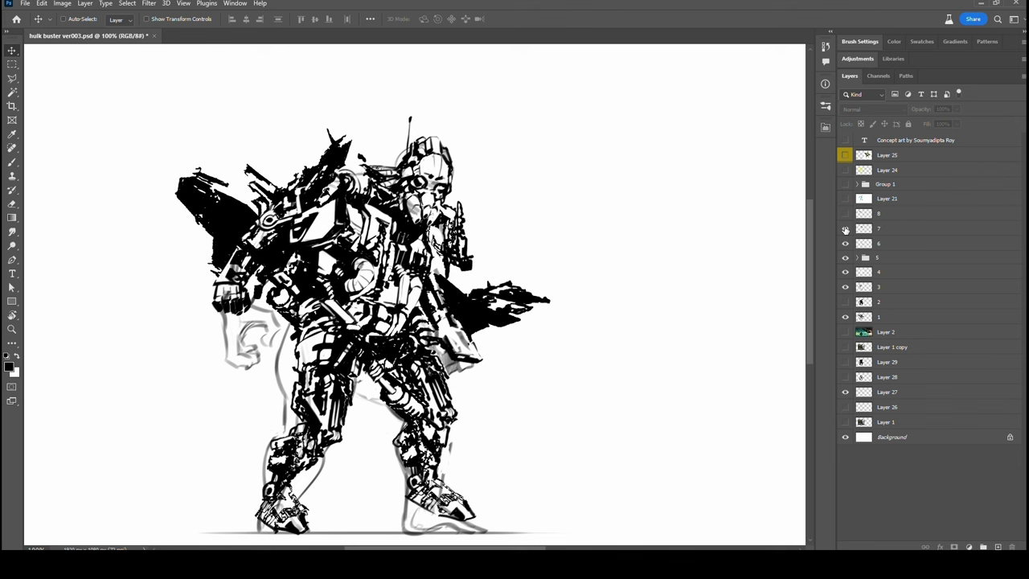
pyautogui.click(845, 229)
pyautogui.click(845, 229)
pyautogui.click(845, 229)
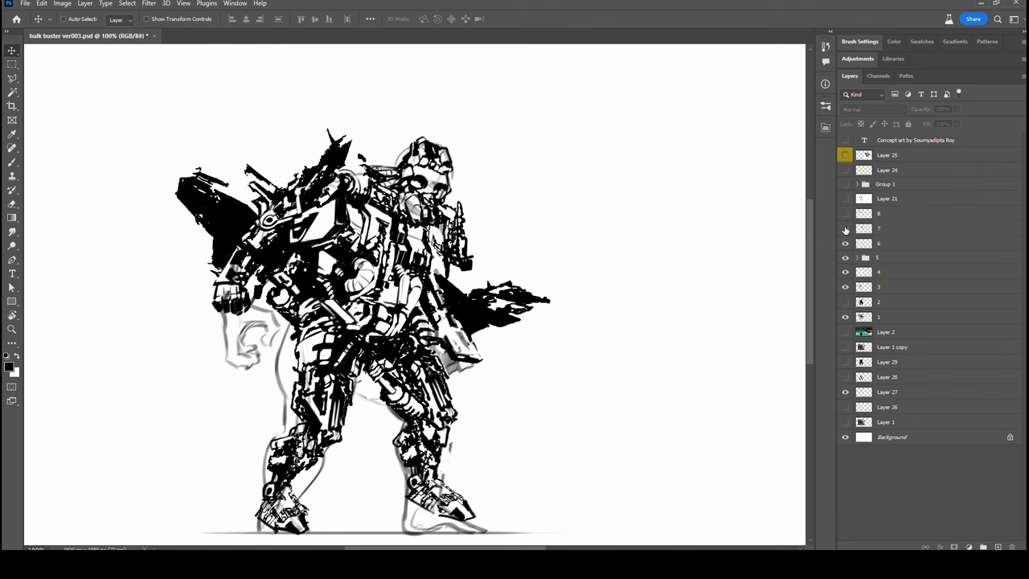
pyautogui.click(845, 229)
pyautogui.click(845, 229)
pyautogui.click(845, 229)
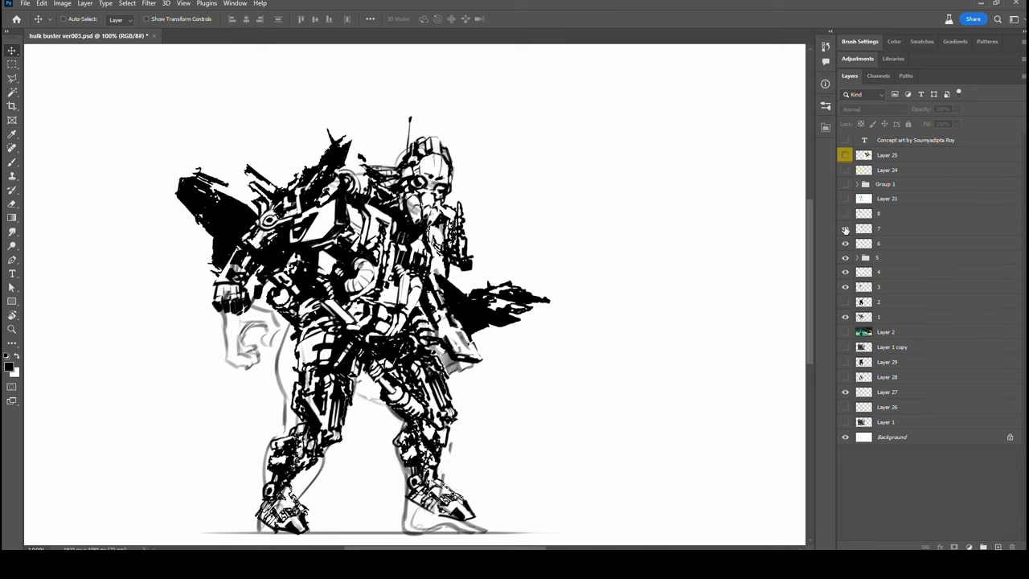
pyautogui.click(845, 229)
pyautogui.click(845, 229)
pyautogui.click(843, 228)
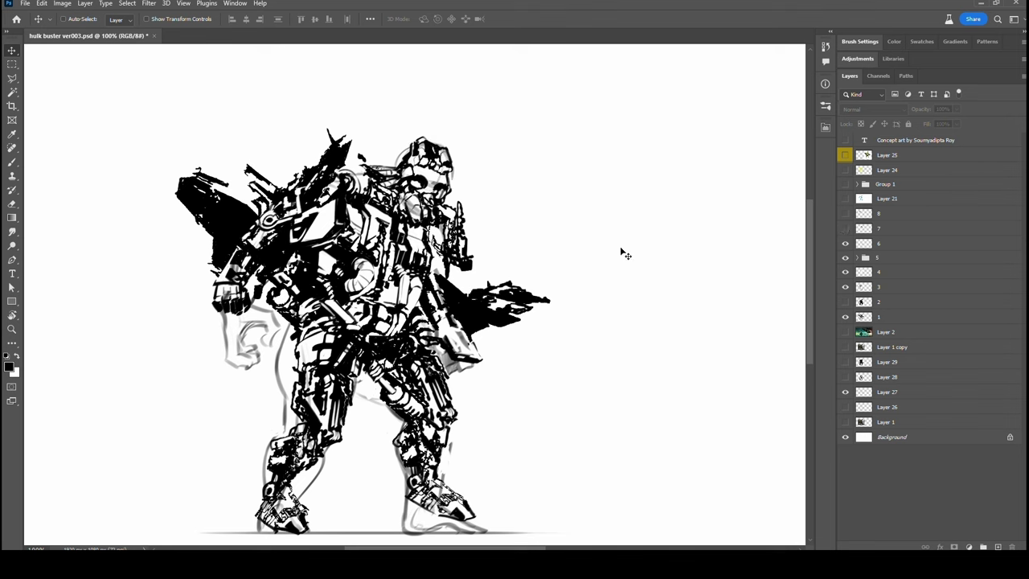
pyautogui.click(844, 228)
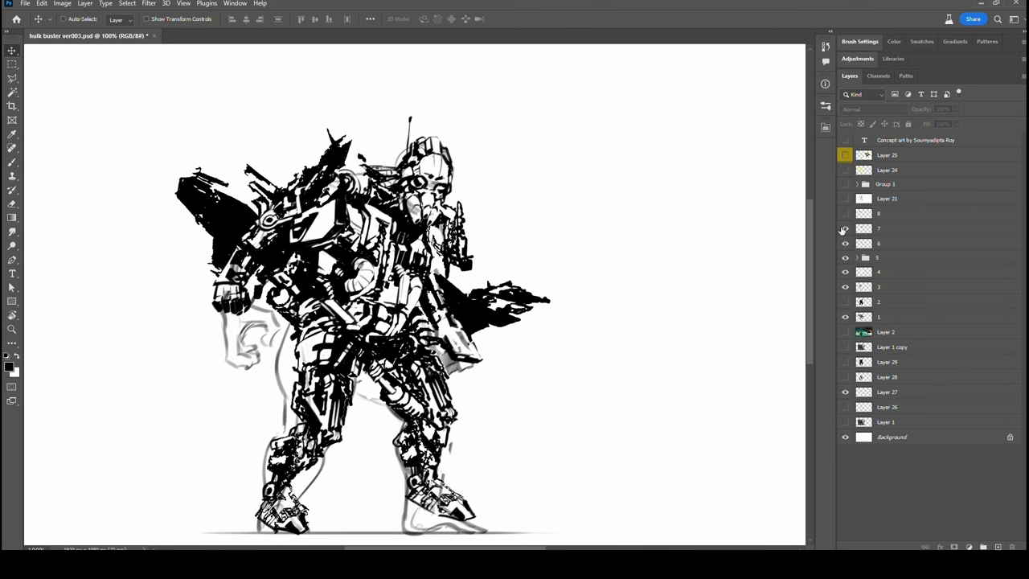
pyautogui.click(845, 229)
pyautogui.click(845, 229)
# Show layer 8 and compare the shoulder and near arm with and without its armour details
pyautogui.click(845, 213)
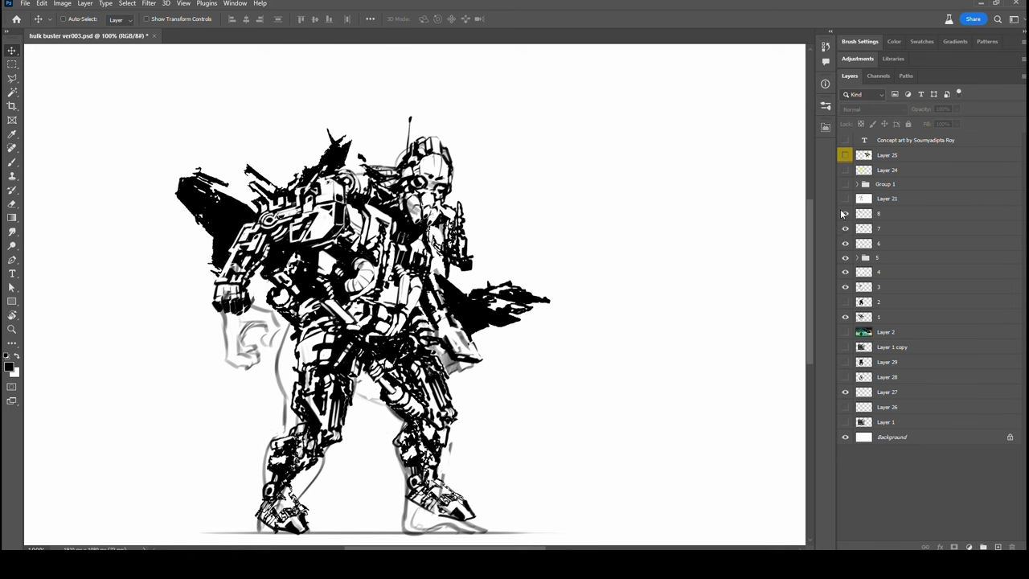
pyautogui.click(845, 214)
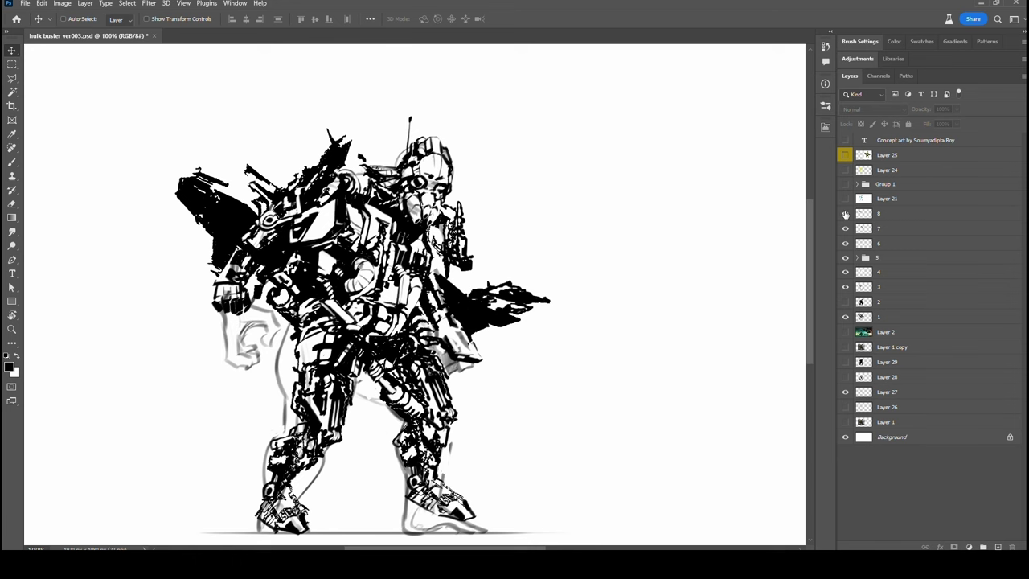
pyautogui.click(845, 214)
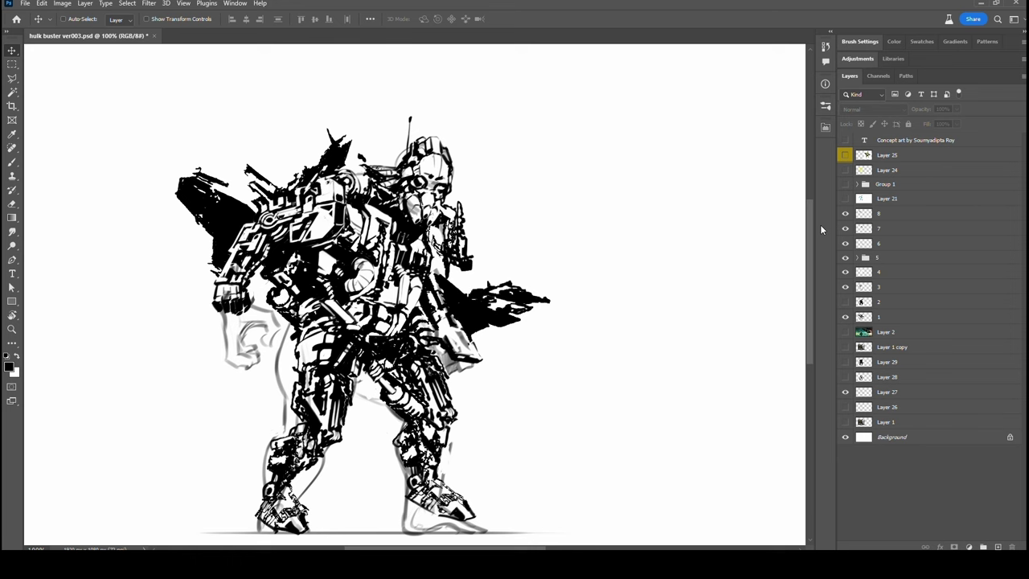
# Hide layers 8 through 3 and layer 1 to examine the rough armour shapes and the underlying body sketch
pyautogui.moveTo(845, 213); pyautogui.dragTo(844, 286)
pyautogui.click(845, 316)
pyautogui.click(846, 318)
pyautogui.click(845, 317)
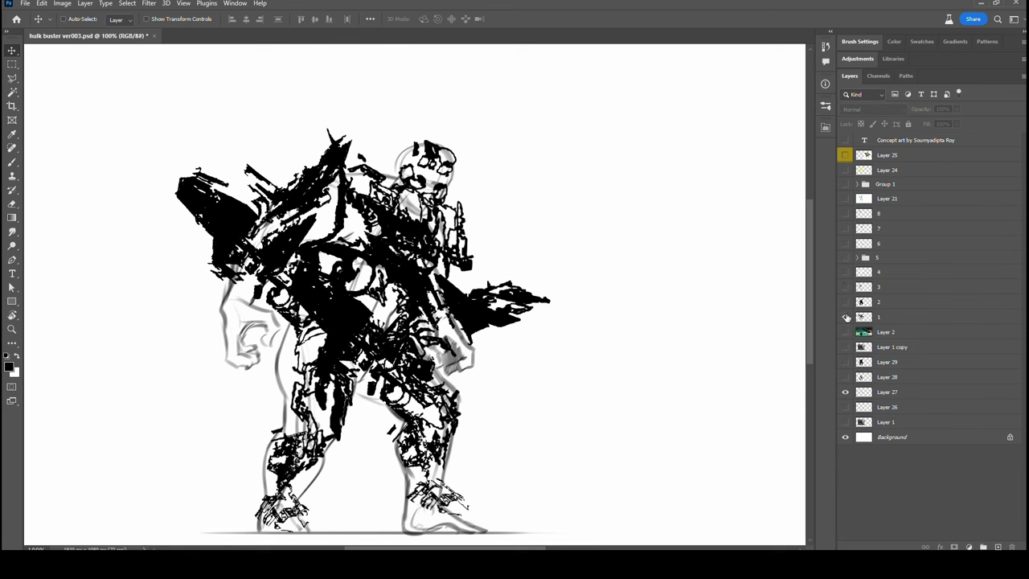
pyautogui.click(845, 331)
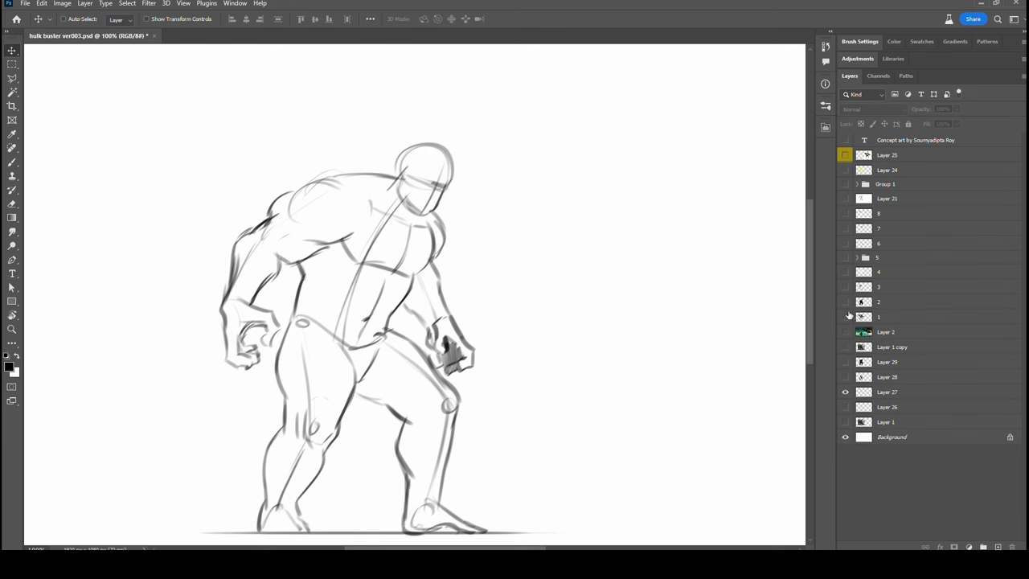
# Show all numbered layers from 1 to 8, including group 5, and hide the body outline sketch on Layer 27
pyautogui.moveTo(845, 316); pyautogui.dragTo(846, 215)
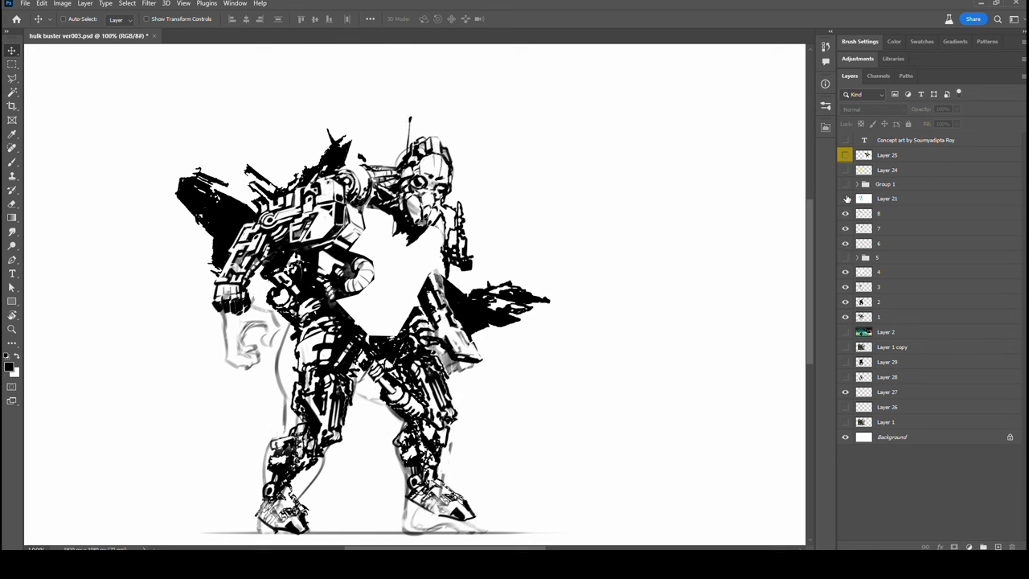
pyautogui.click(844, 257)
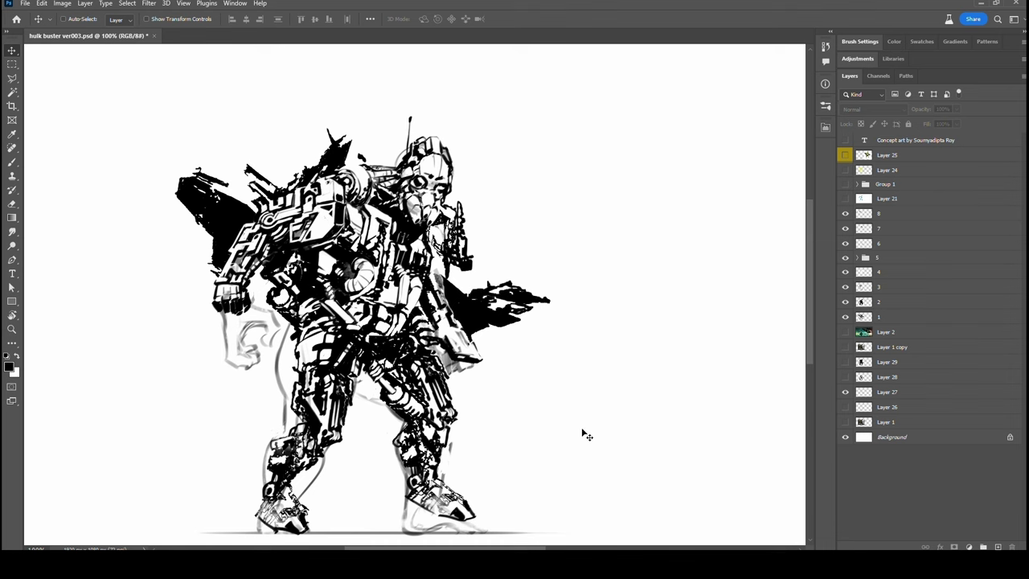
pyautogui.click(845, 391)
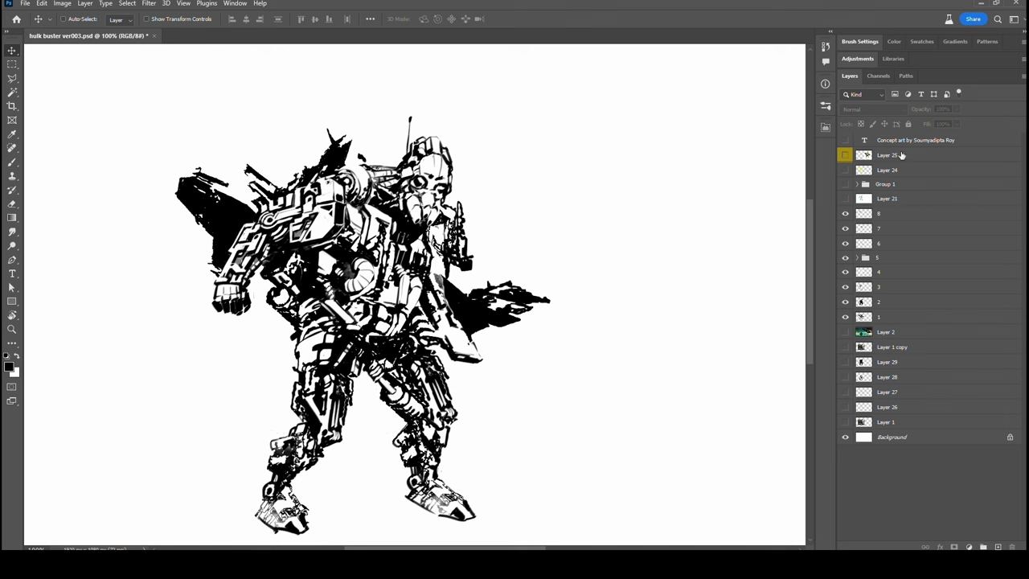
# Add a new empty layer directly above layer 8
pyautogui.click(983, 198)
pyautogui.click(964, 215)
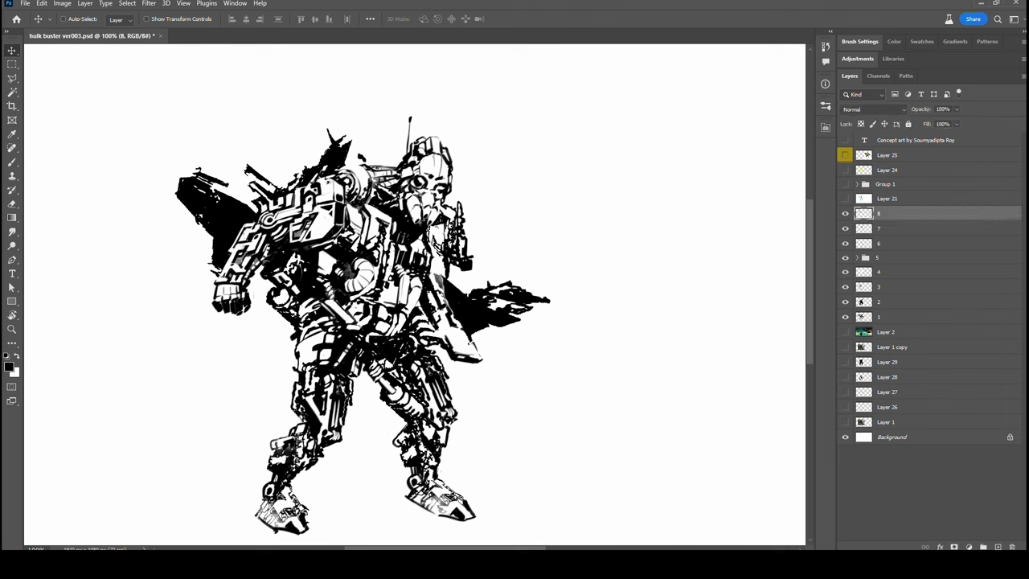
pyautogui.click(998, 547)
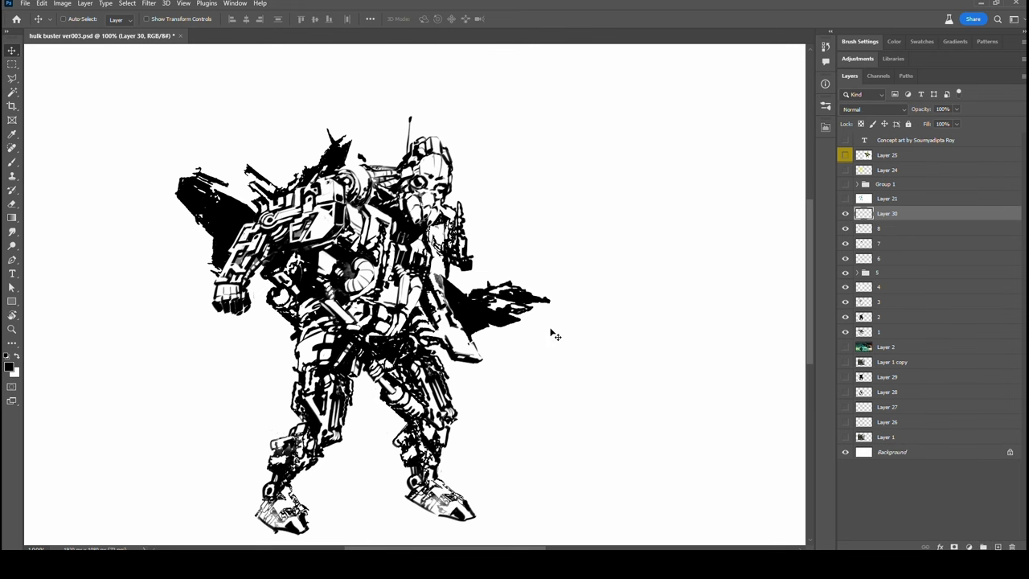
# Fill Layer 30 with white and set its opacity to 89% to fade the mech drawing beneath
pyautogui.hotkey('ctrl', 'BackSpace')
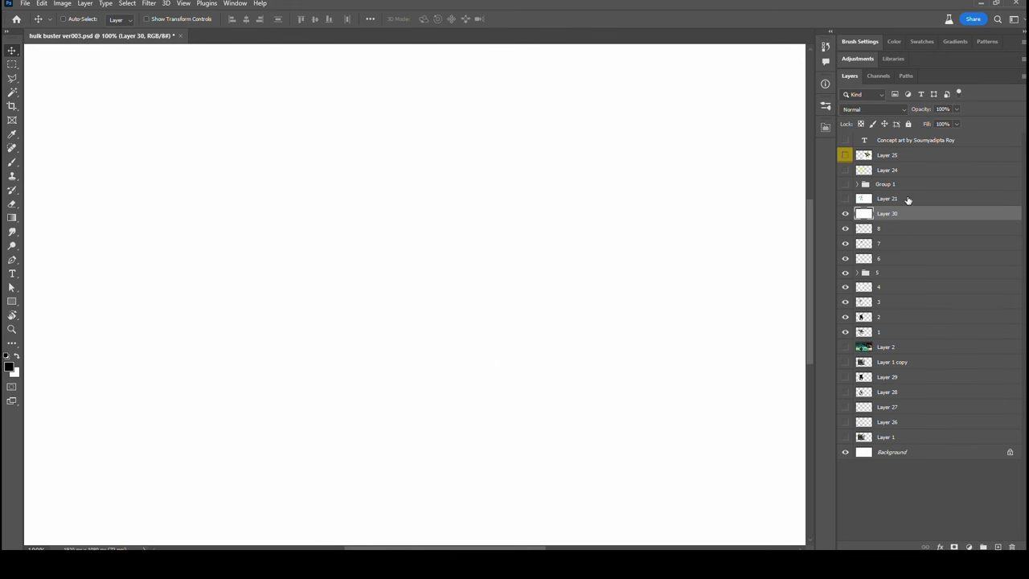
pyautogui.press('8')
pyautogui.press('9')
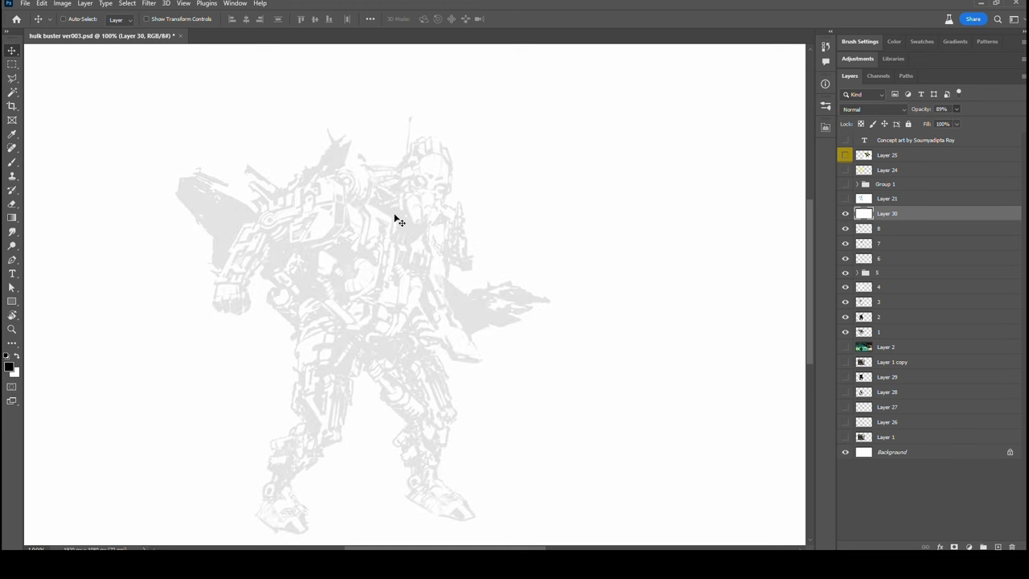
# Paint four solid blue patches over the faded mech's torso, two large on the chest and two smaller on the abdomen
pyautogui.press('b')
pyautogui.press('i')
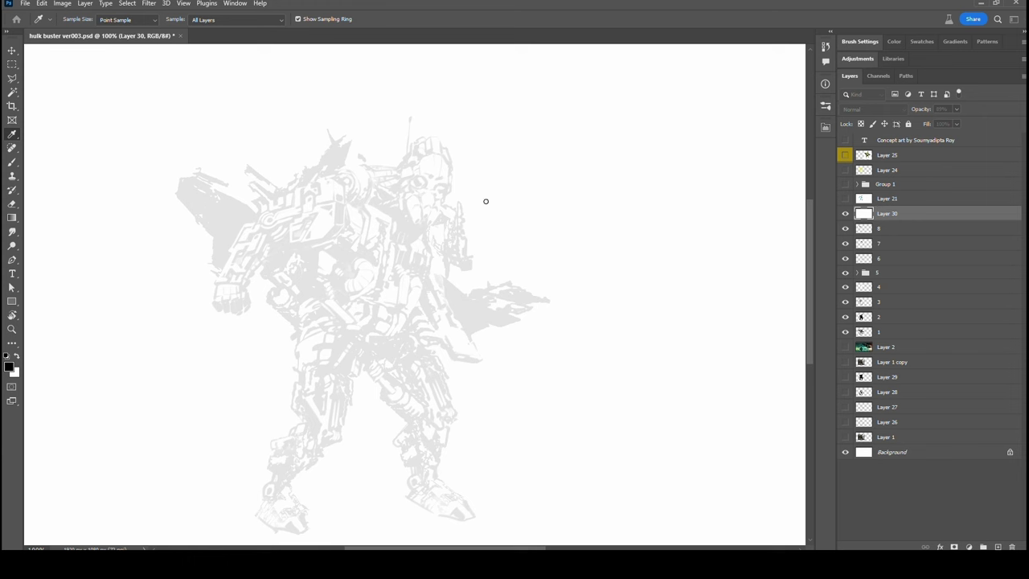
pyautogui.press('b')
pyautogui.moveTo(374, 210)
pyautogui.mouseDown()
pyautogui.moveTo(432, 254)
pyautogui.moveTo(445, 251)
pyautogui.moveTo(447, 233)
pyautogui.moveTo(437, 257)
pyautogui.moveTo(433, 239)
pyautogui.moveTo(381, 229)
pyautogui.moveTo(393, 240)
pyautogui.moveTo(384, 251)
pyautogui.moveTo(446, 243)
pyautogui.mouseUp()
pyautogui.moveTo(382, 273)
pyautogui.mouseDown()
pyautogui.moveTo(415, 278)
pyautogui.moveTo(415, 292)
pyautogui.moveTo(411, 276)
pyautogui.mouseUp()
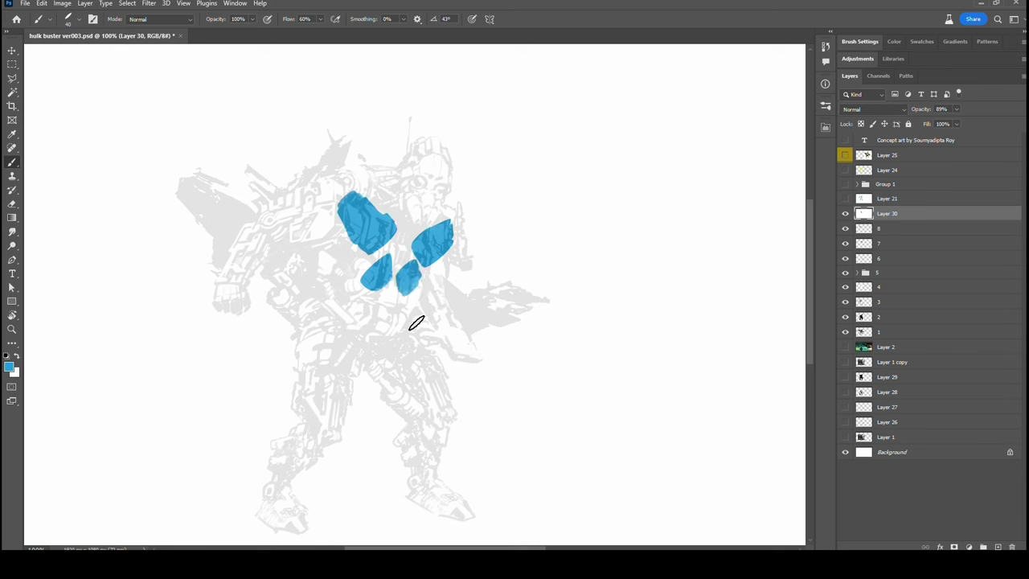
# Block in the raised elbow and forearm beside the wing in blue, redoing the first patch as a shape reaching down to the wrist
pyautogui.moveTo(253, 232)
pyautogui.mouseDown()
pyautogui.moveTo(269, 255)
pyautogui.moveTo(262, 239)
pyautogui.moveTo(262, 270)
pyautogui.mouseUp()
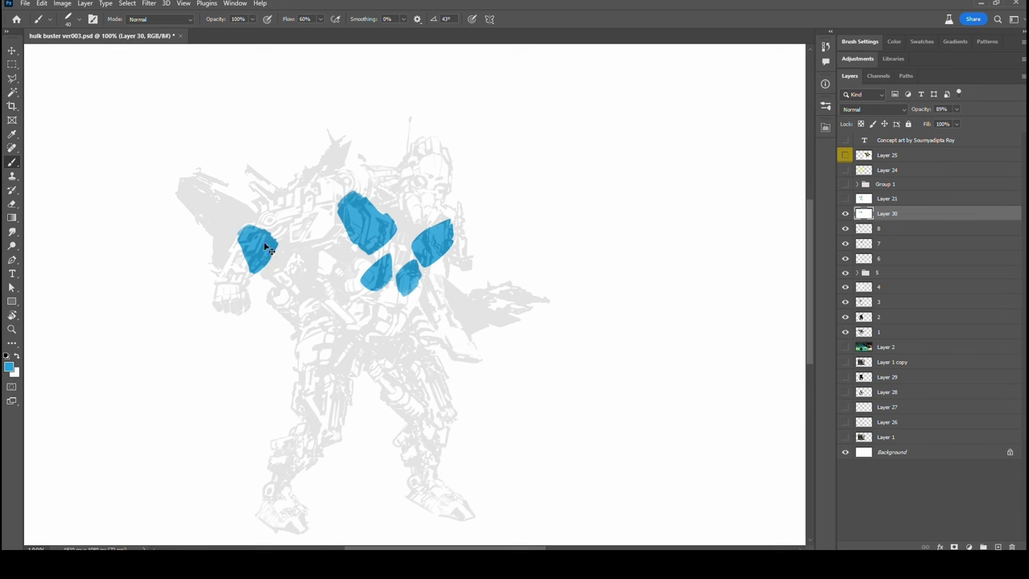
pyautogui.hotkey('ctrl', 'z')
pyautogui.moveTo(241, 234)
pyautogui.mouseDown()
pyautogui.moveTo(272, 247)
pyautogui.moveTo(240, 295)
pyautogui.mouseUp()
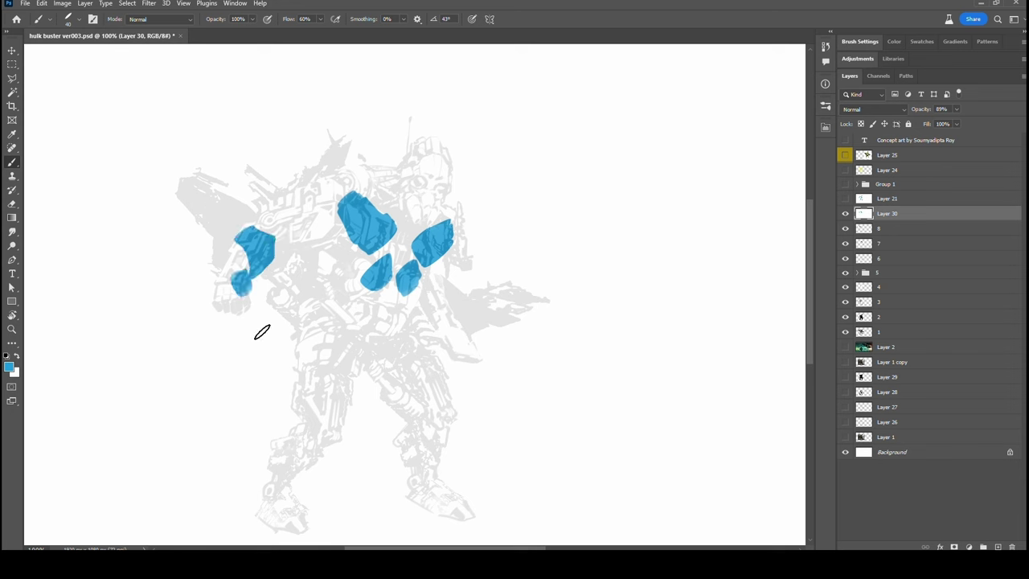